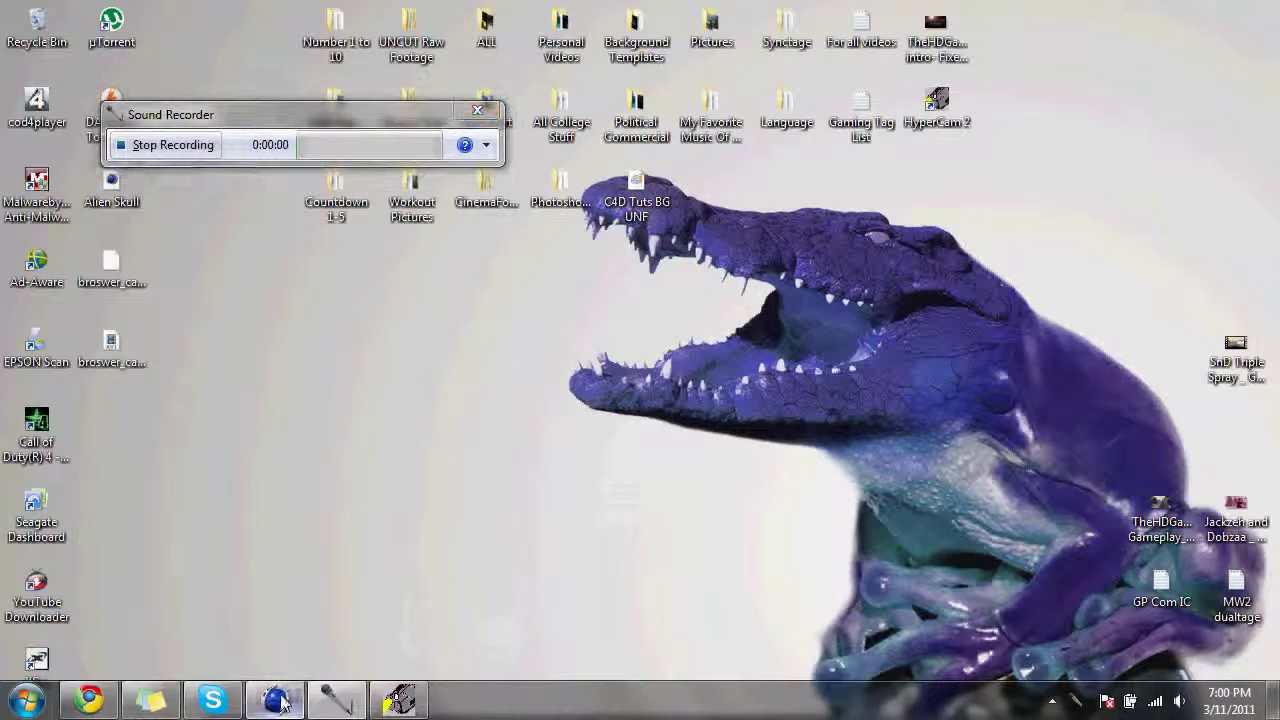
Step: Switch to CINEMA 4D and add a cube to the empty scene
left_click(276, 700)
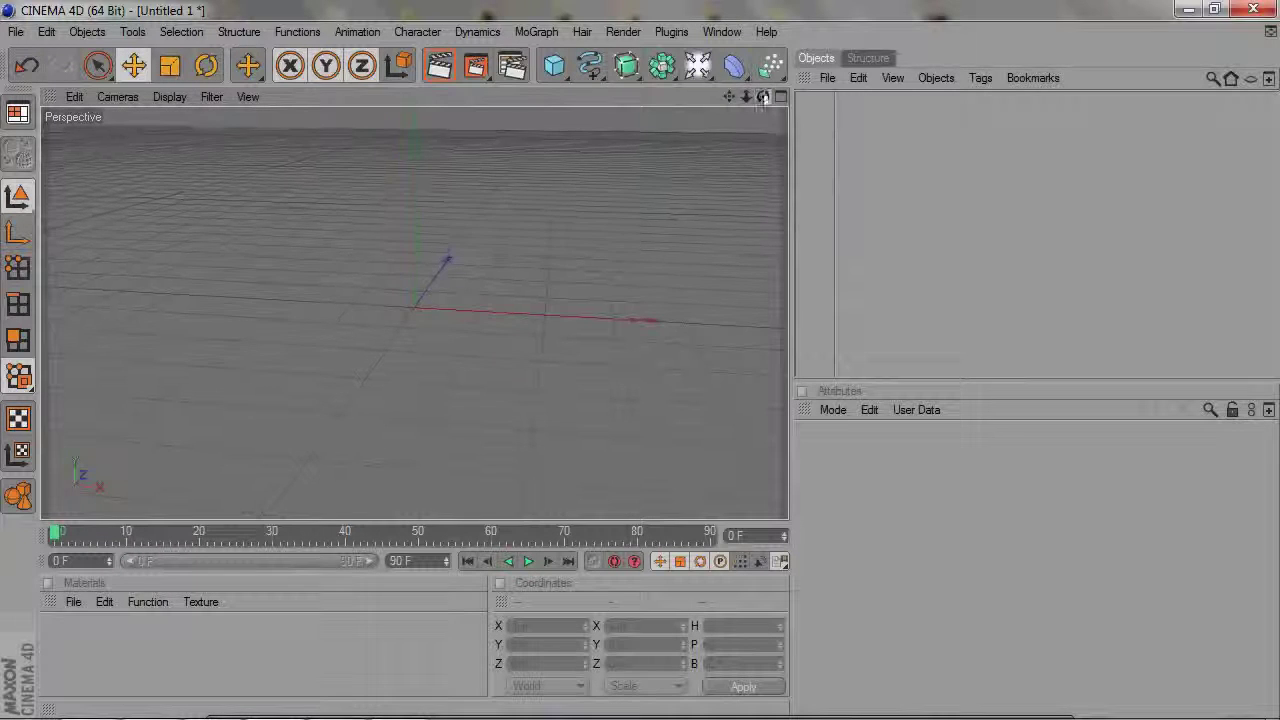
left_click_drag(731, 98, 760, 91)
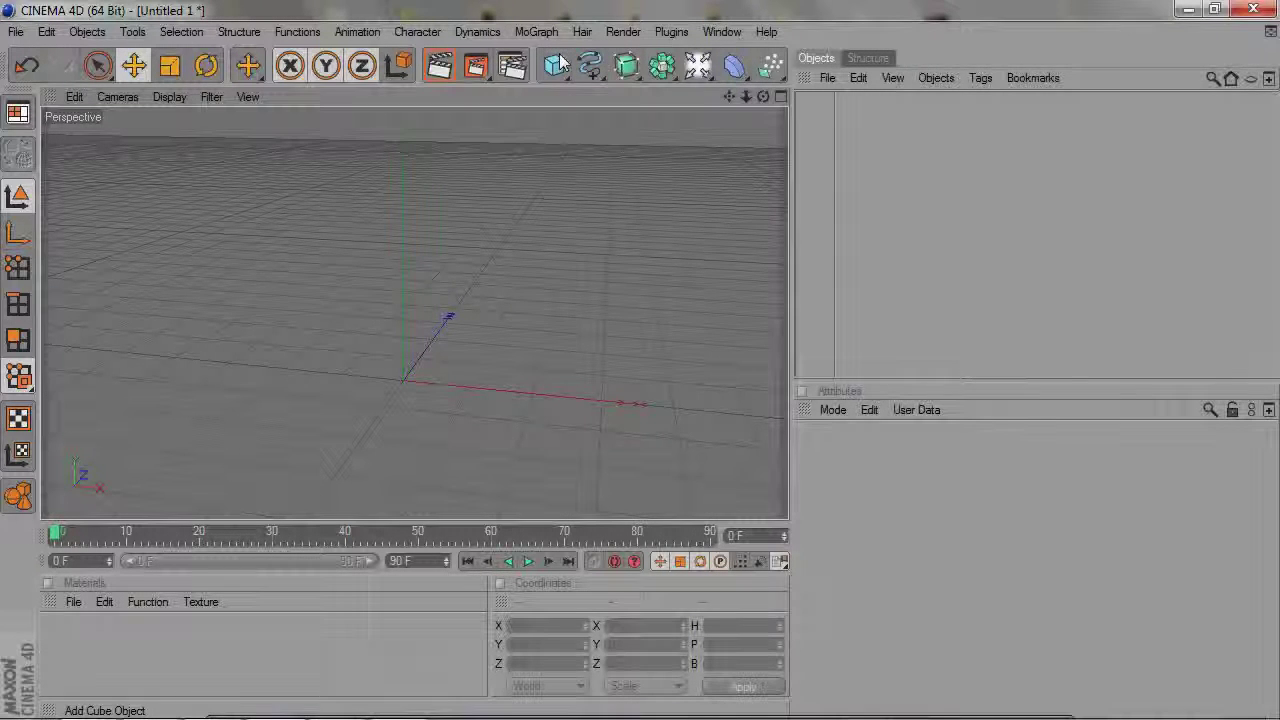
left_click_drag(560, 64, 600, 86)
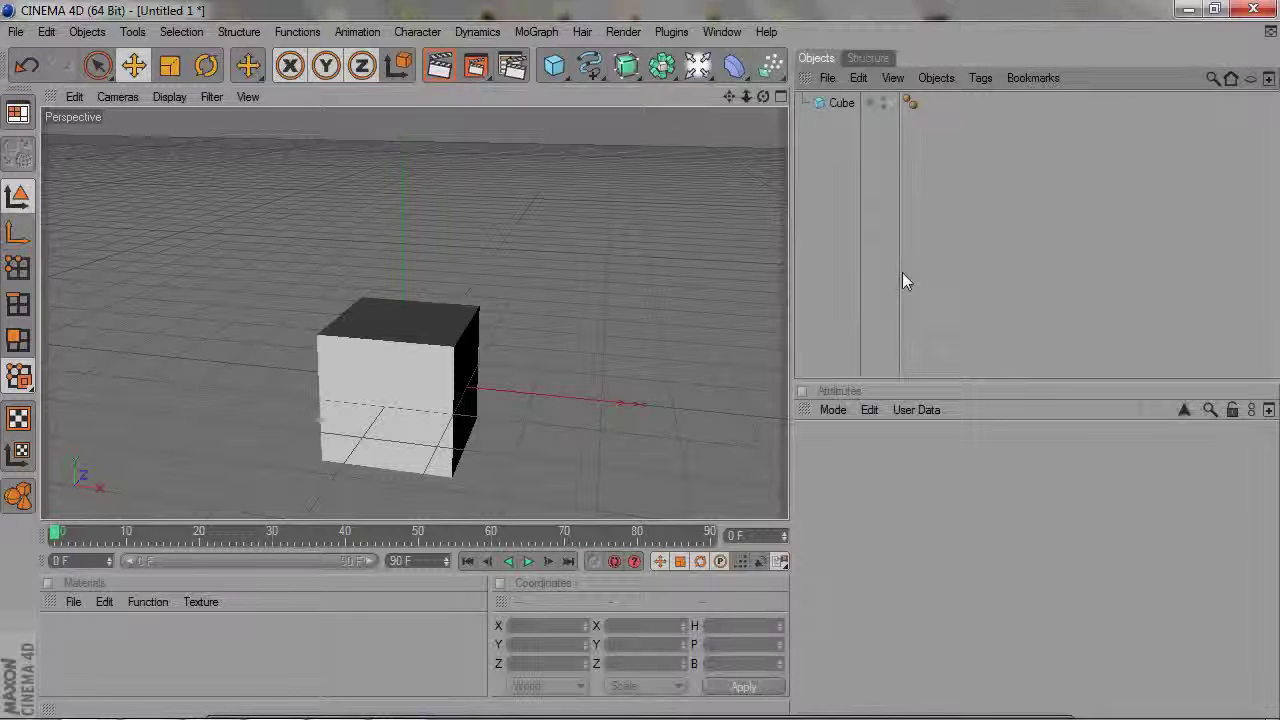
left_click_drag(729, 96, 744, 130)
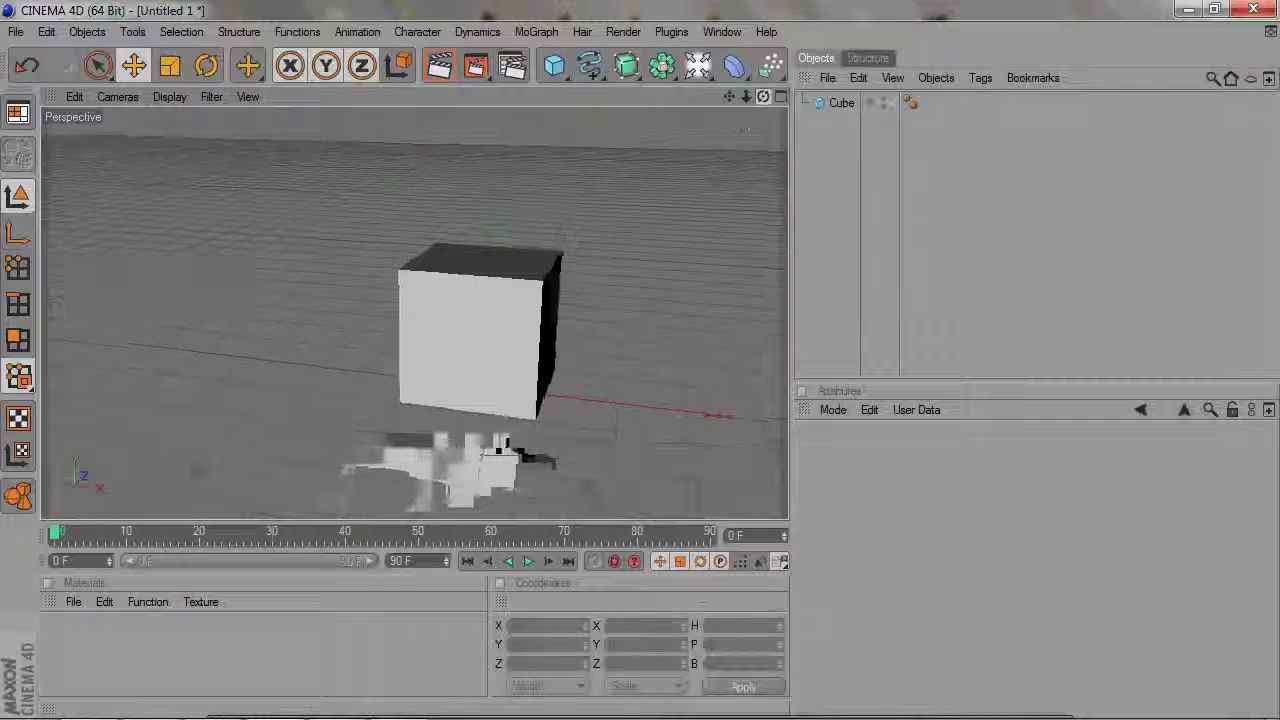
Step: Create a new material and open it in the Material Editor
double_click(84, 642)
left_click(147, 650)
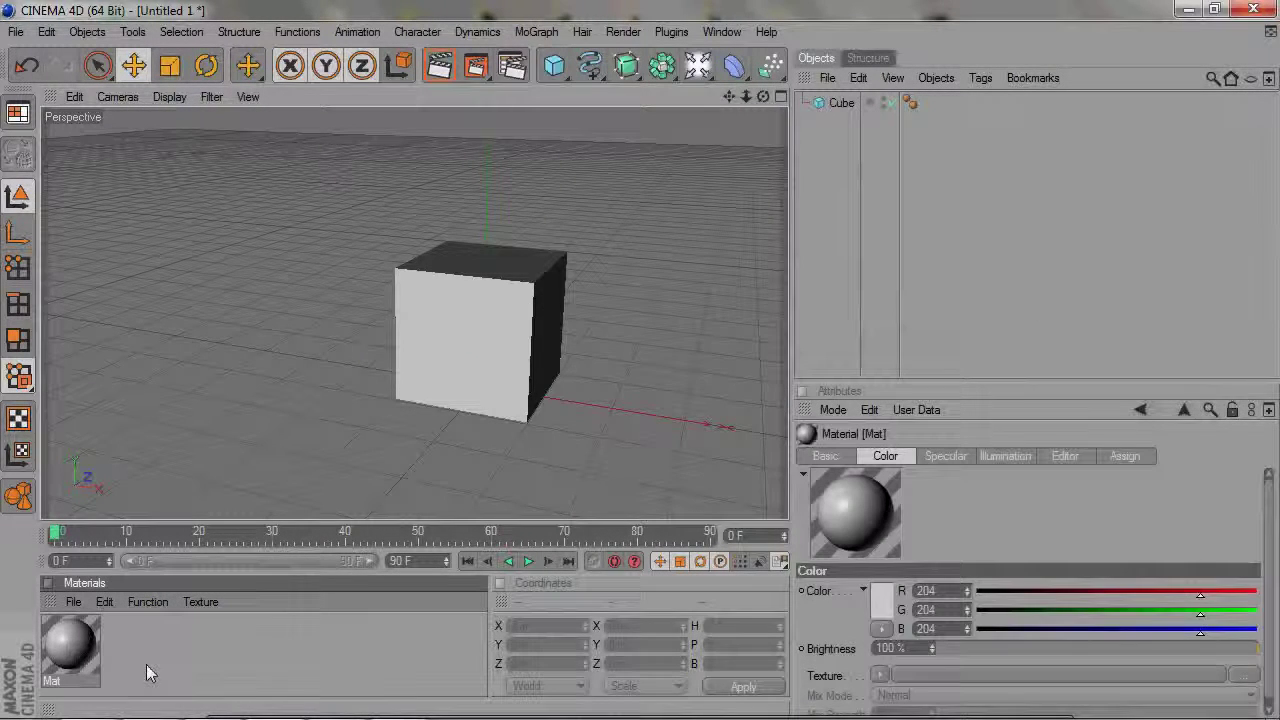
double_click(79, 645)
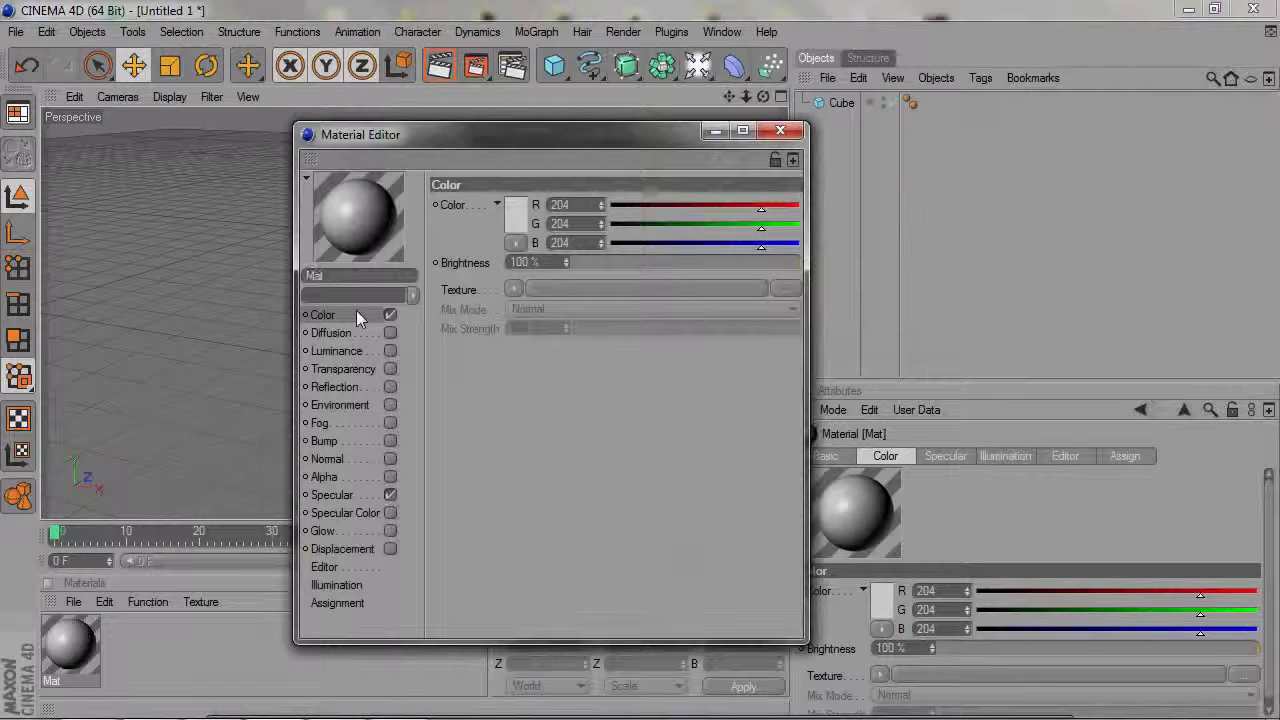
left_click(514, 218)
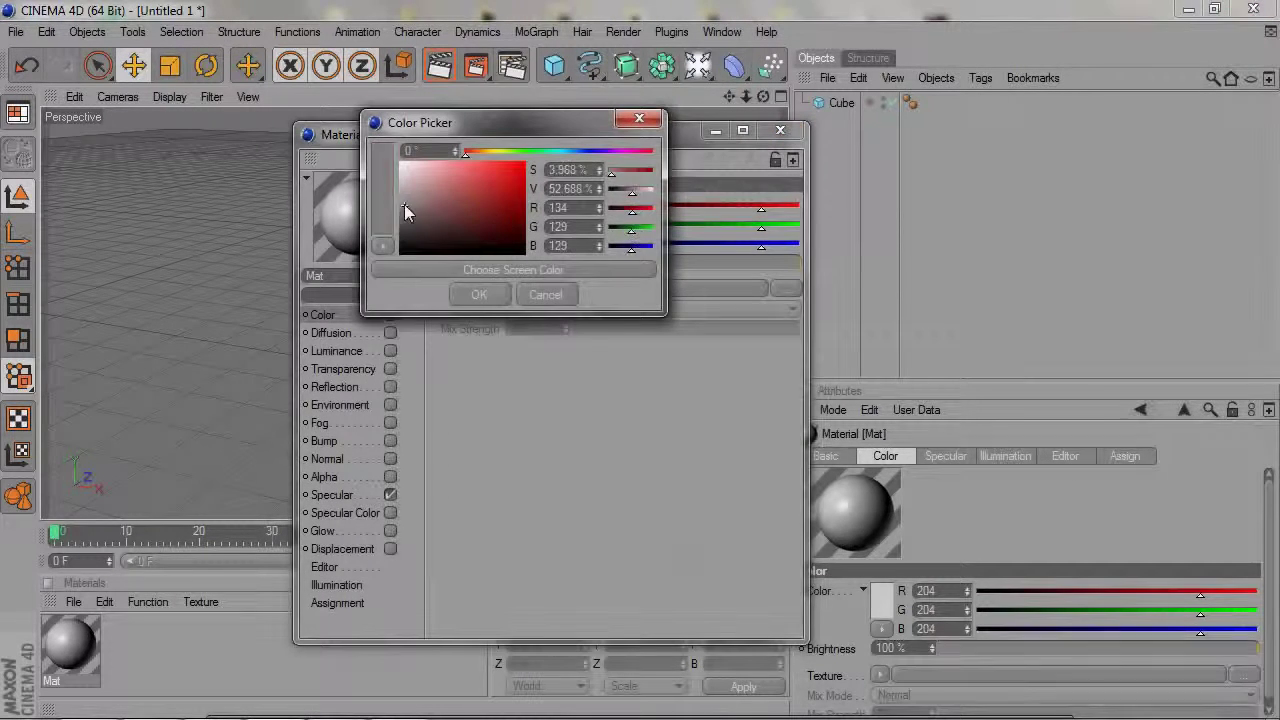
left_click(575, 151)
mouse_move(590, 170)
left_mouse_down()
mouse_move(608, 168)
mouse_move(480, 192)
left_mouse_up()
left_click(547, 296)
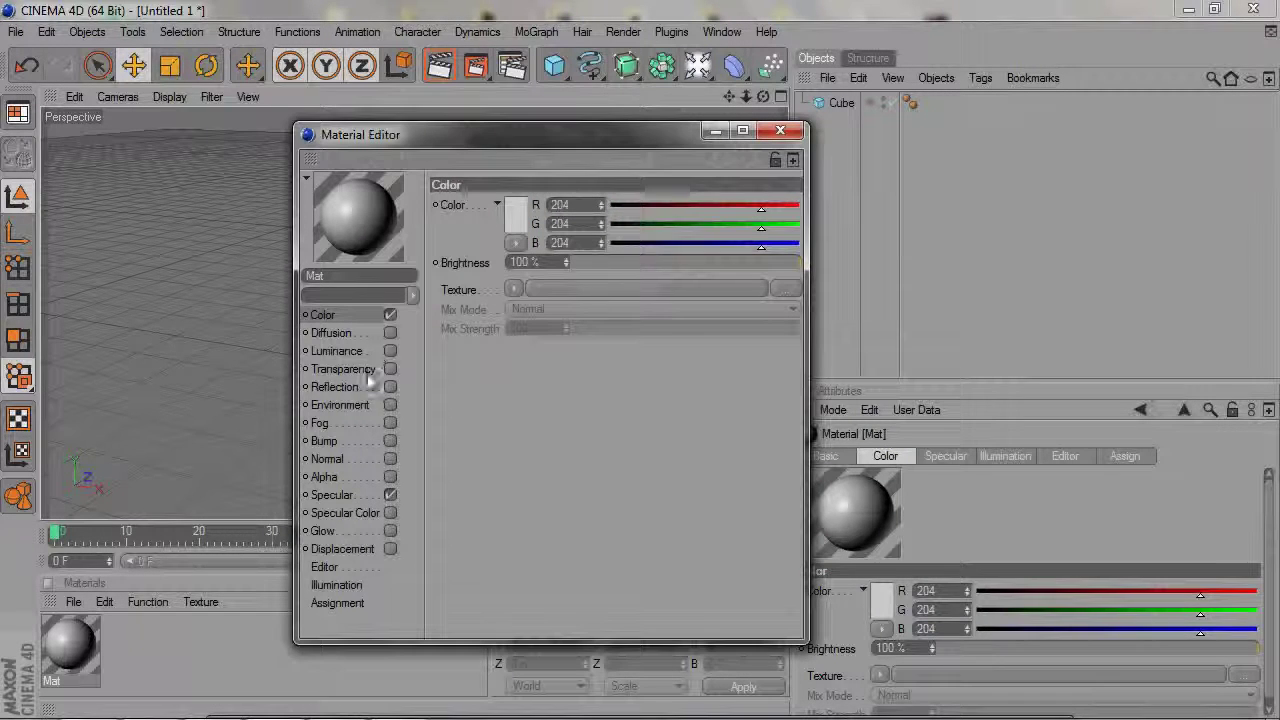
Step: Enable reflection on the new material and set the reflection brightness to 20%
left_click(365, 388)
left_click(368, 313)
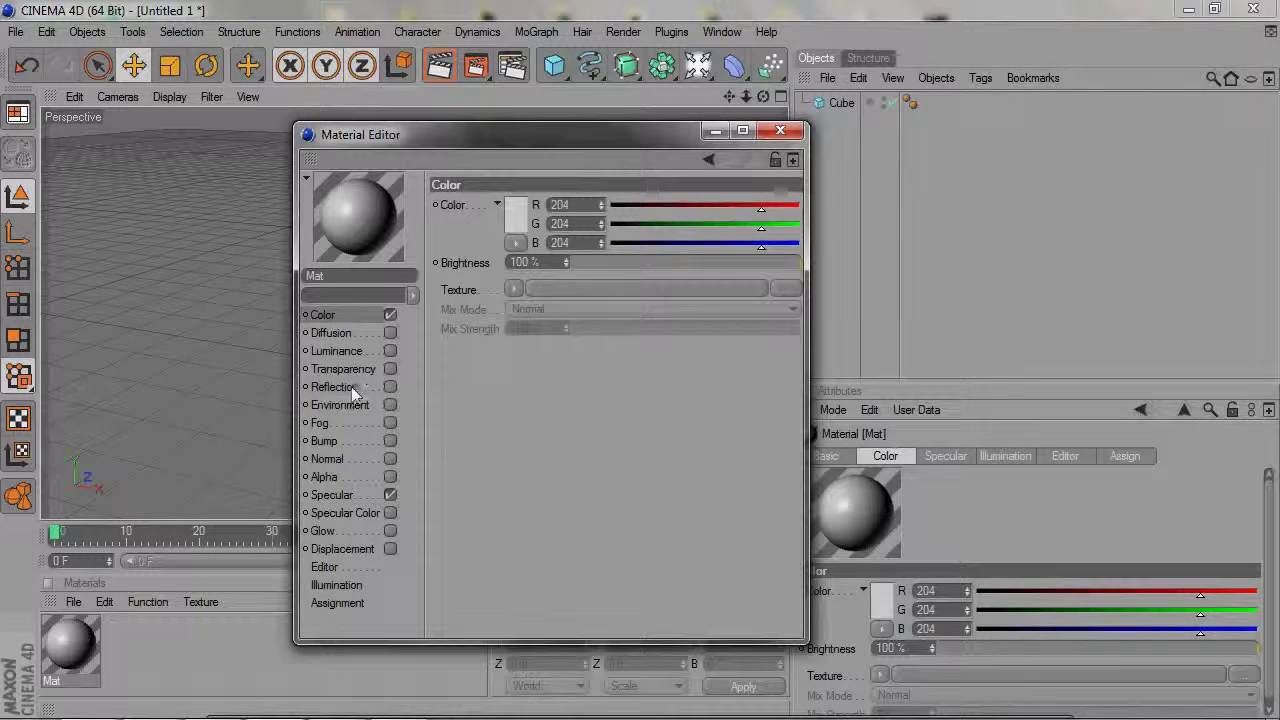
left_click(385, 386)
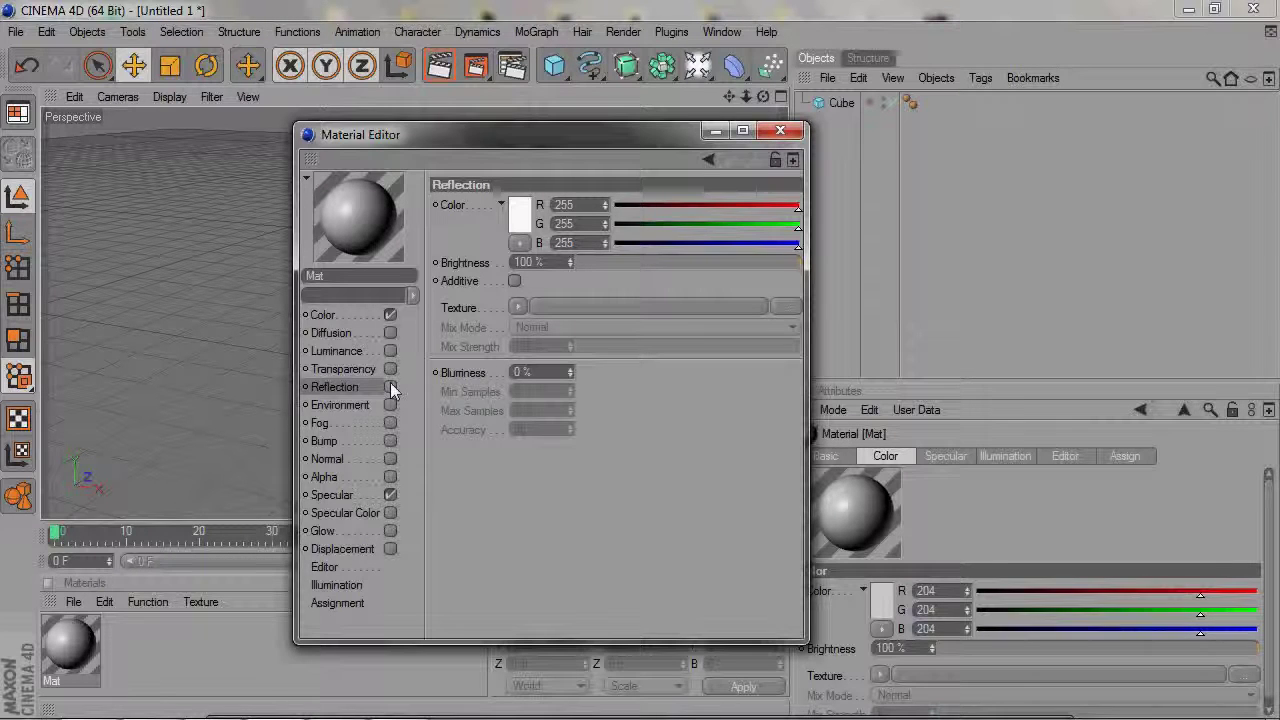
left_click(390, 387)
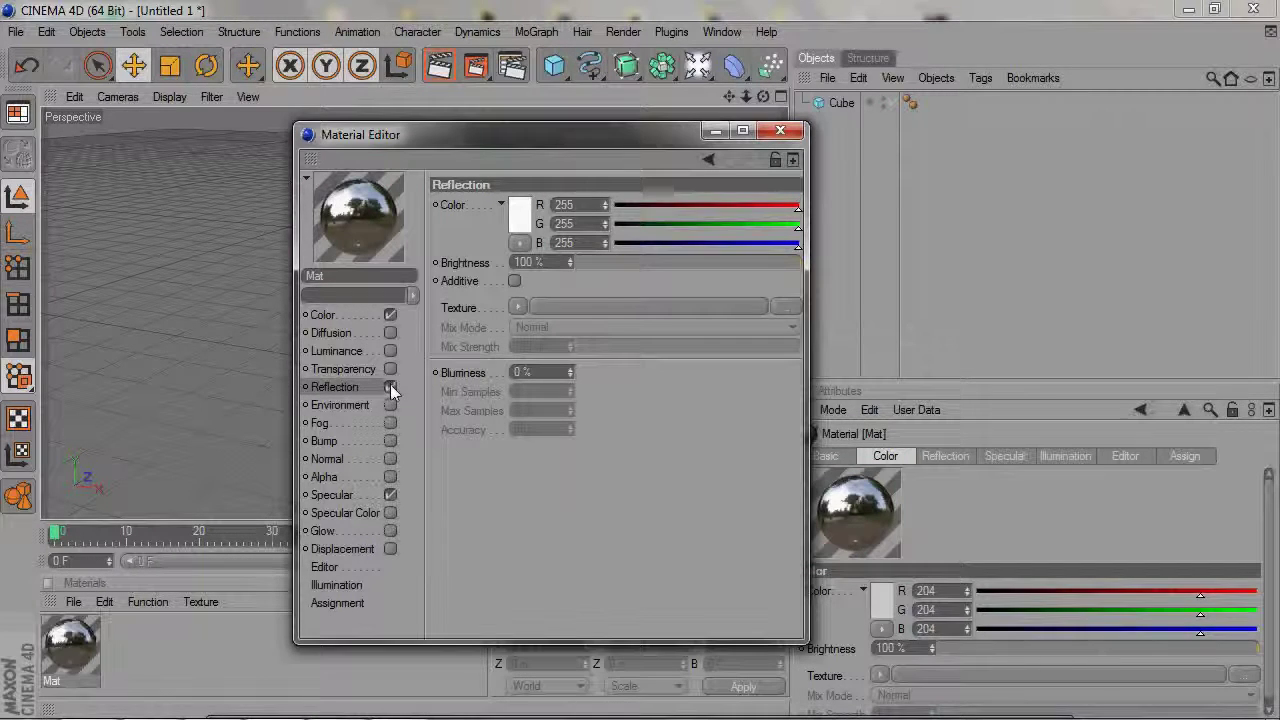
left_click_drag(611, 261, 621, 259)
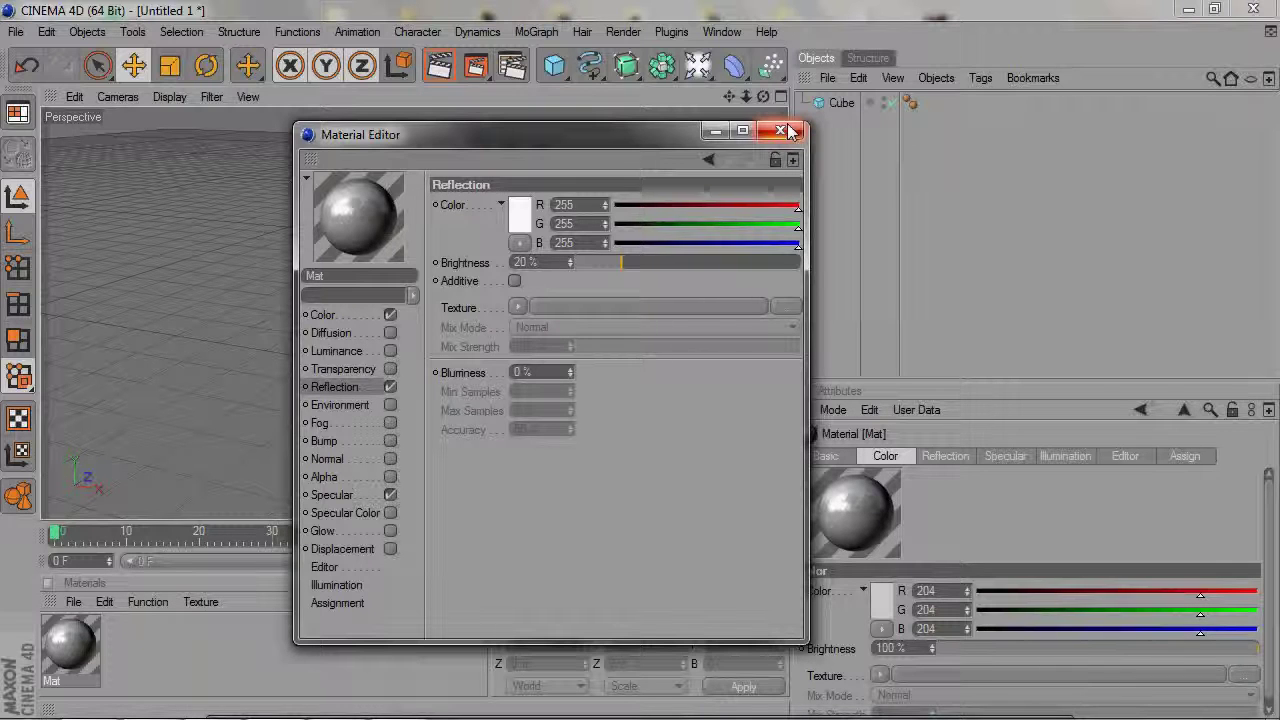
Step: Review the material's color and reflection settings, close the Material Editor and deselect the material
left_click(354, 368)
left_click(361, 385)
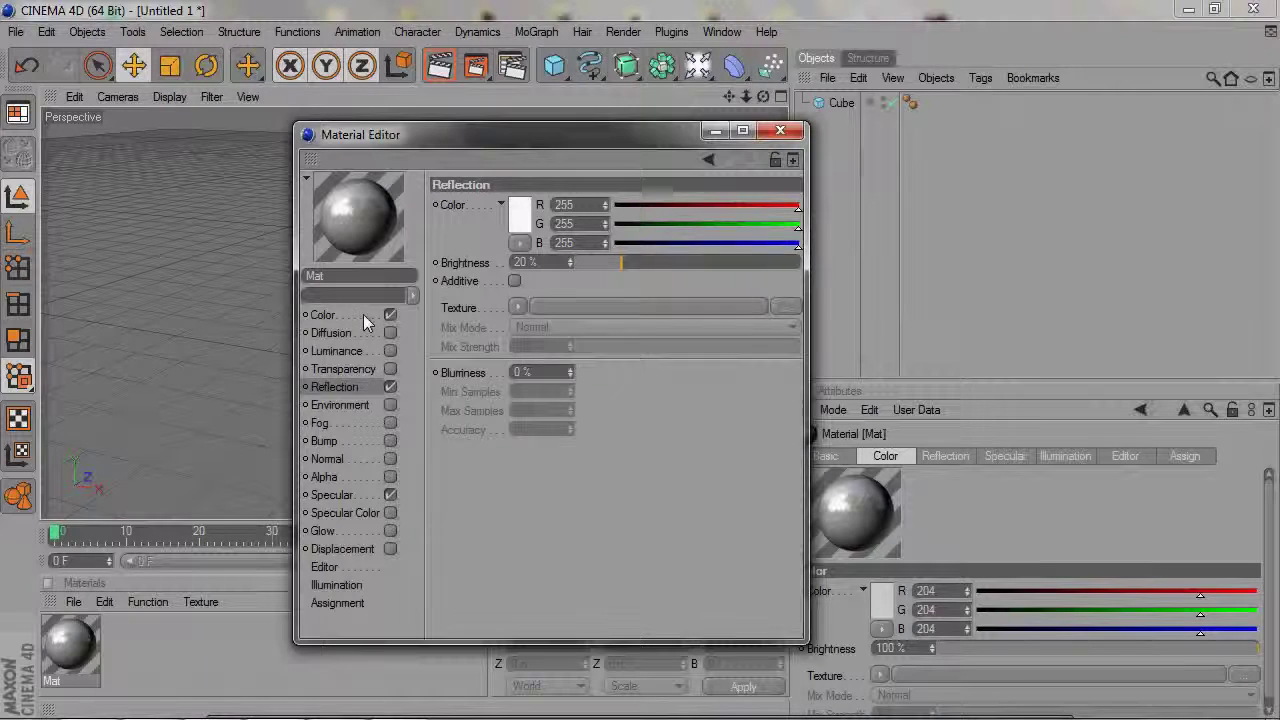
left_click(363, 314)
left_click(518, 216)
left_click(641, 123)
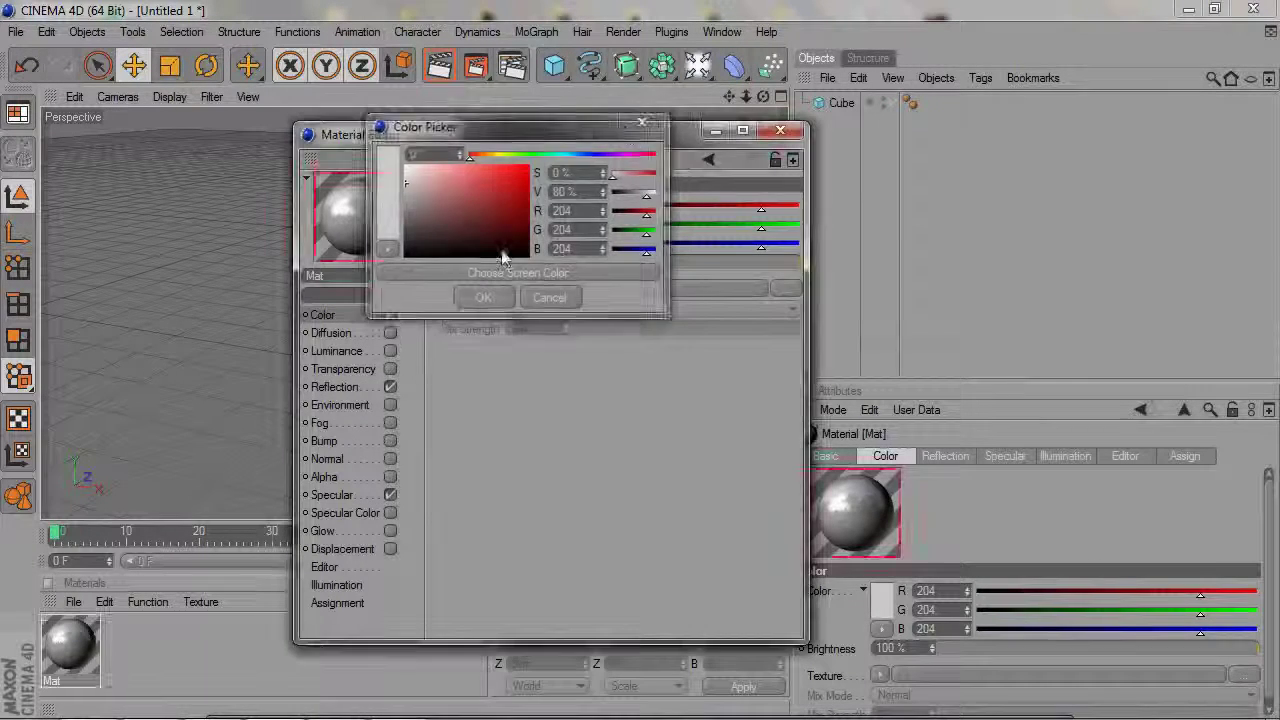
left_click(344, 390)
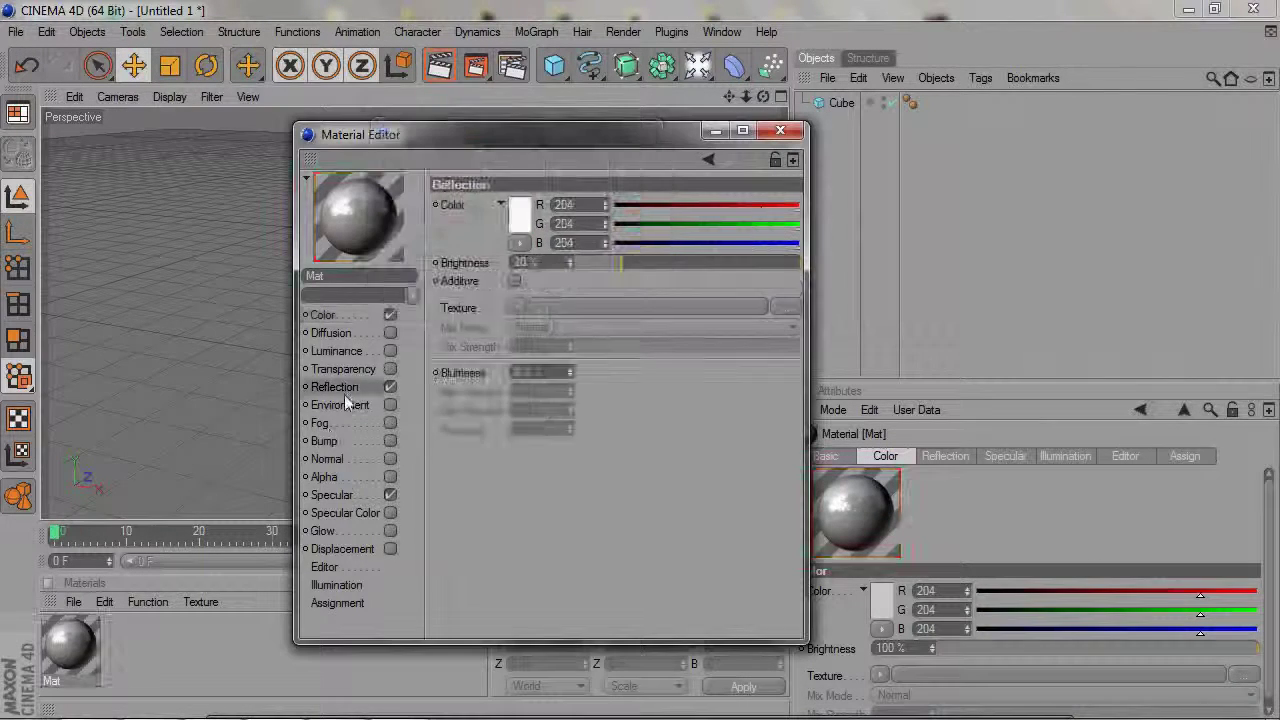
left_click(779, 133)
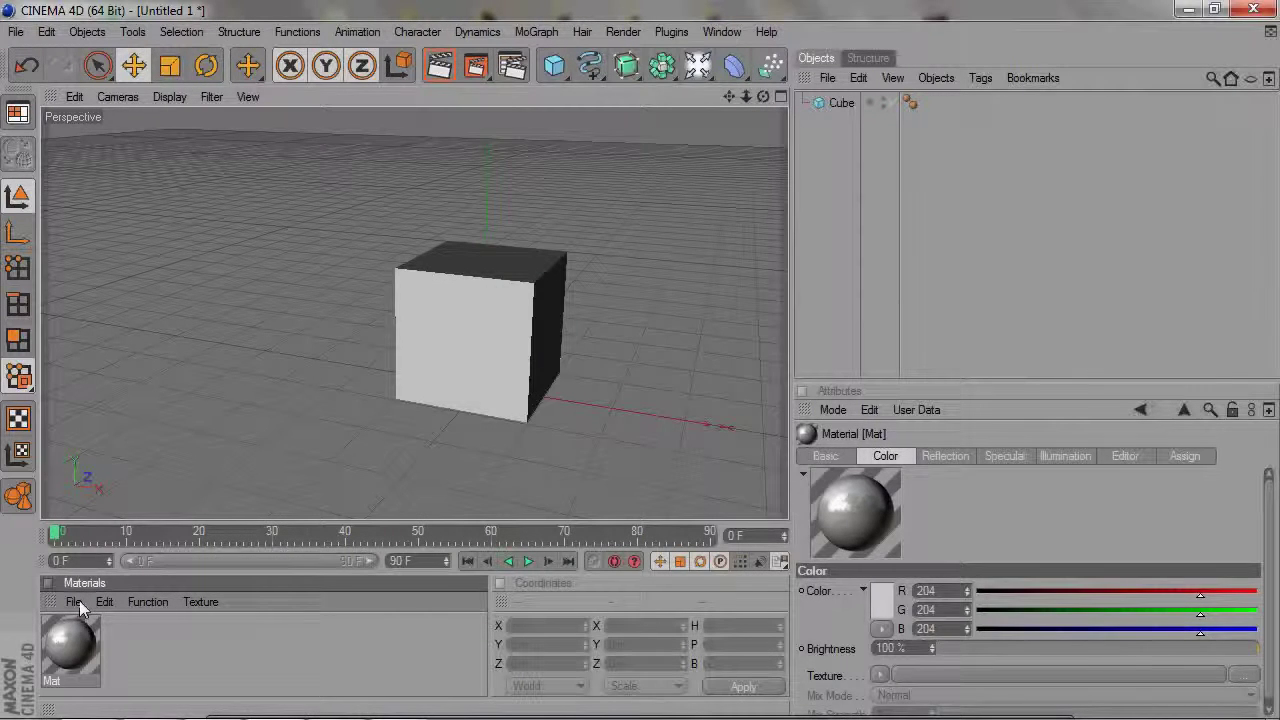
left_click(168, 667)
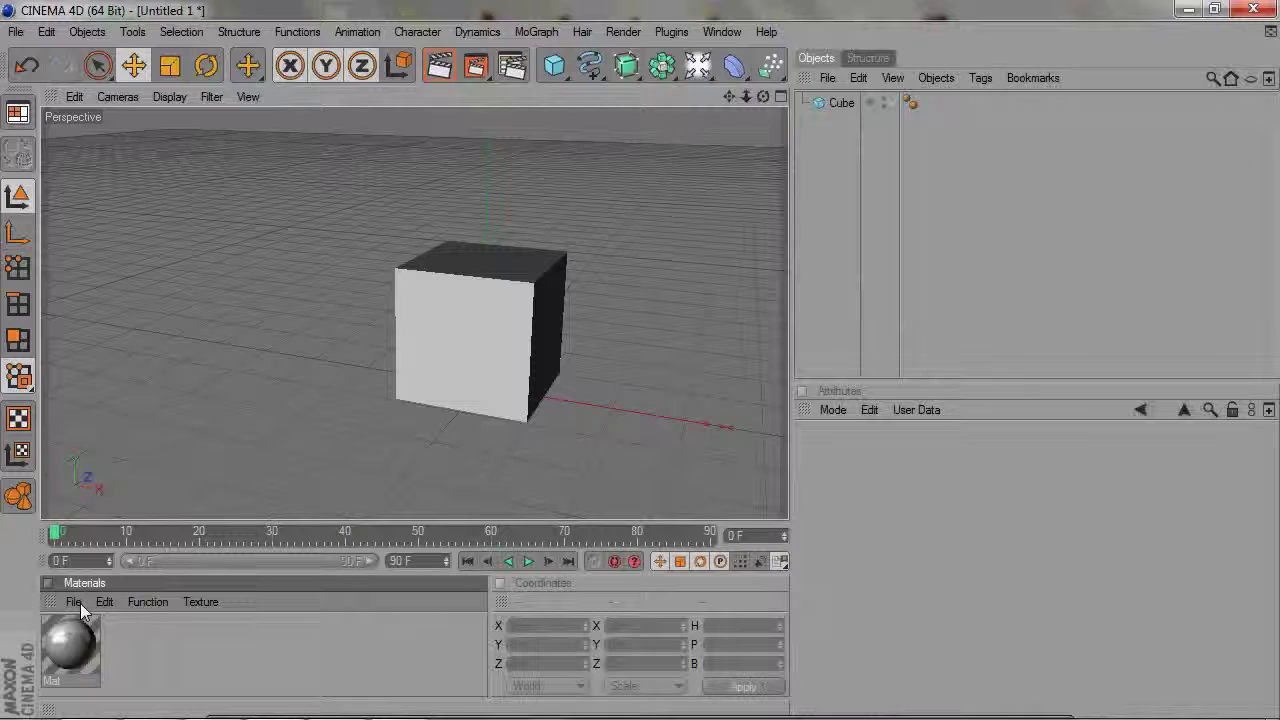
Step: Browse the Architecture Edition material presets, such as metal, floors, glass, indoor surfaces and wood
left_click(74, 602)
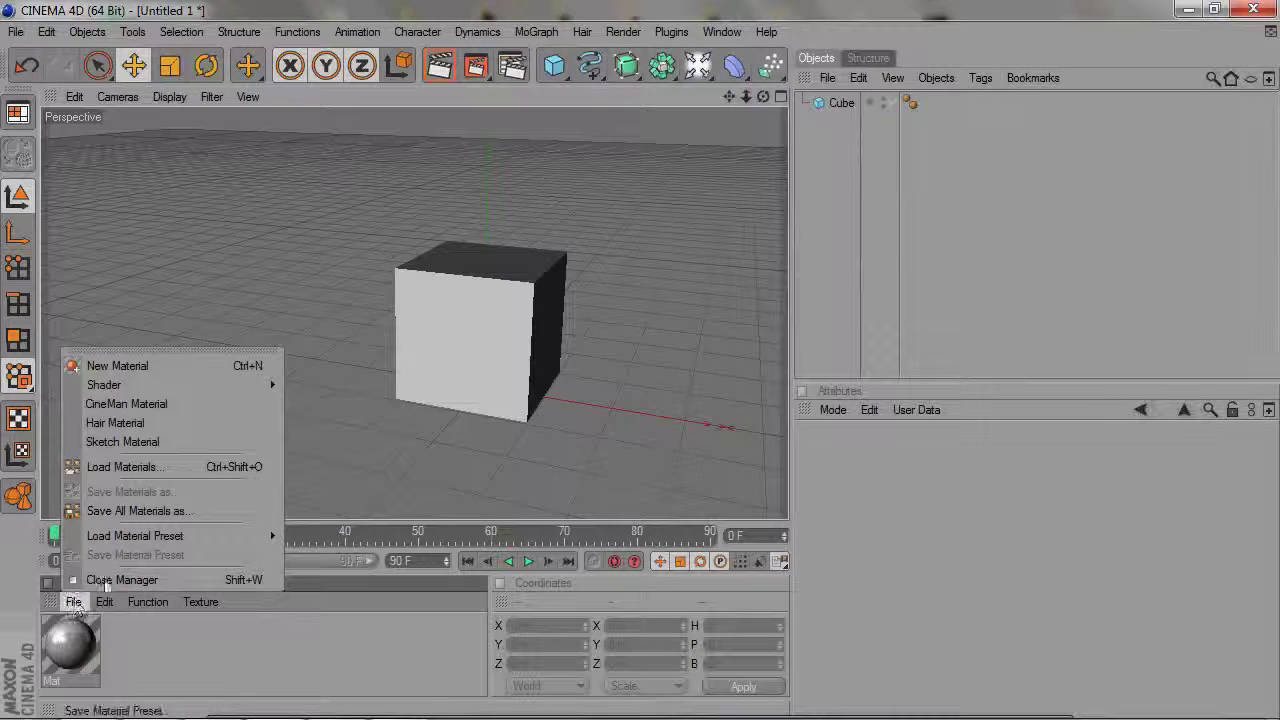
mouse_move(170, 537)
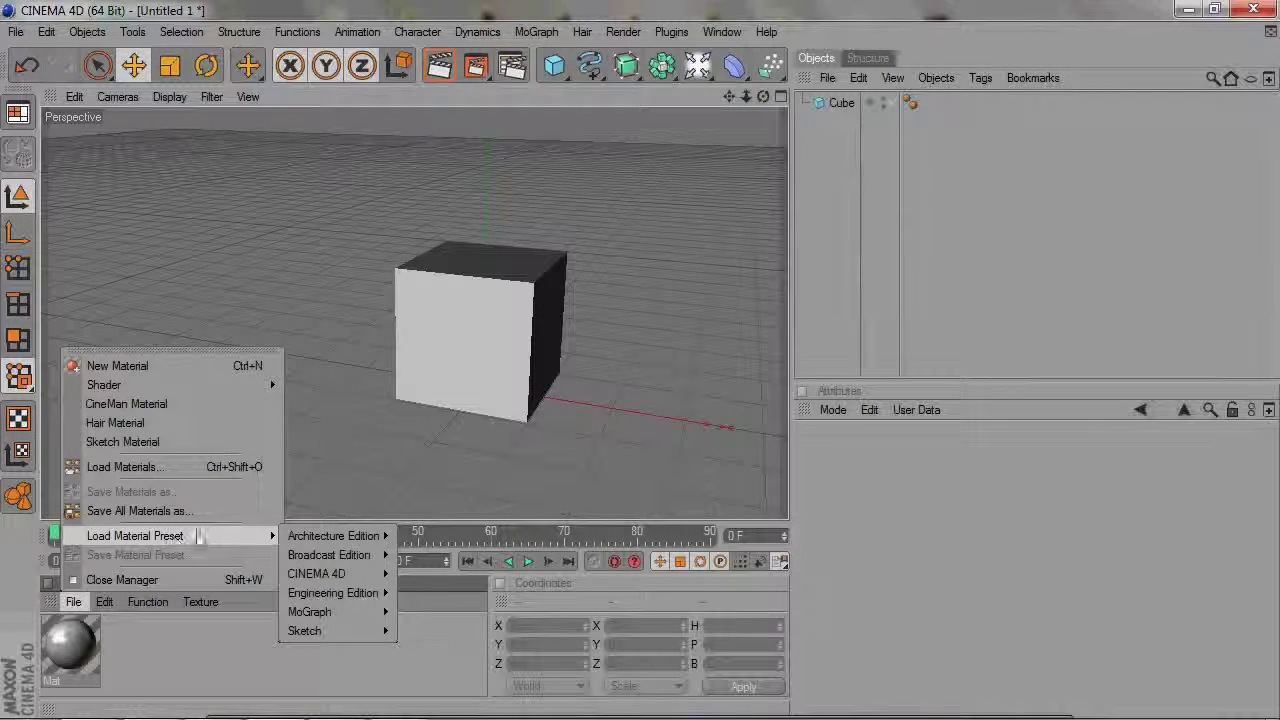
mouse_move(293, 543)
mouse_move(450, 538)
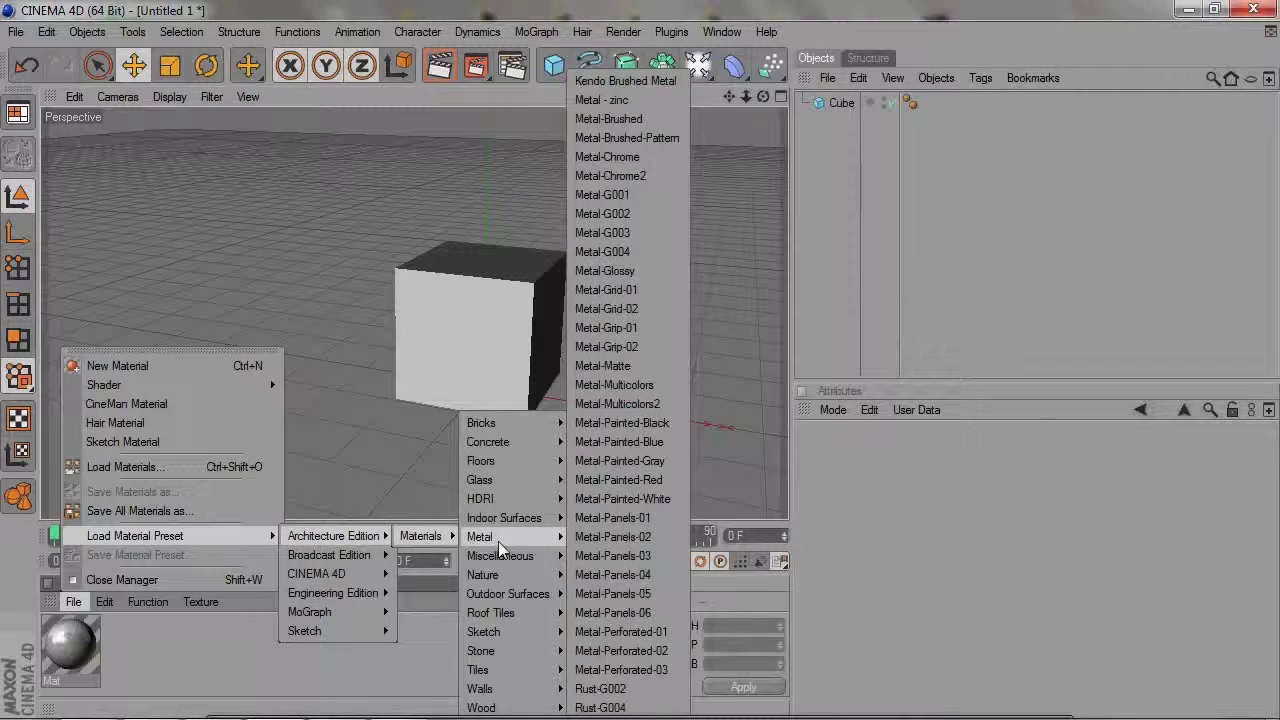
mouse_move(509, 424)
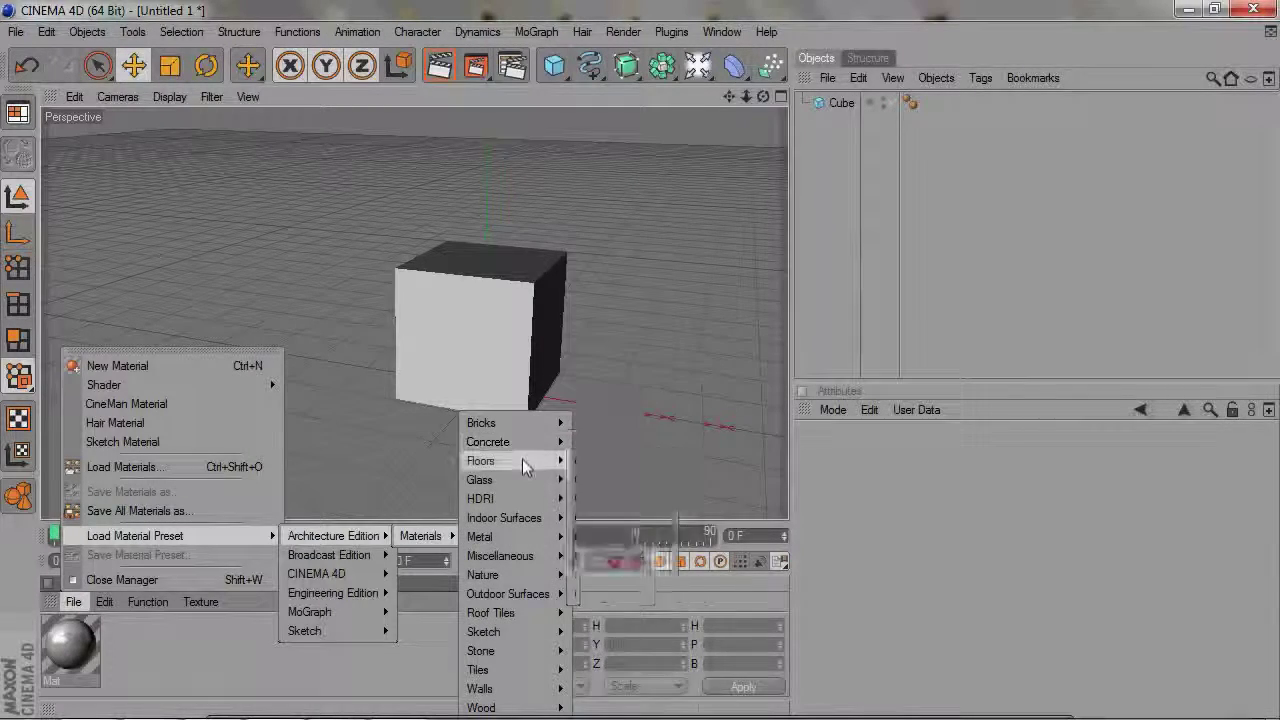
mouse_move(522, 460)
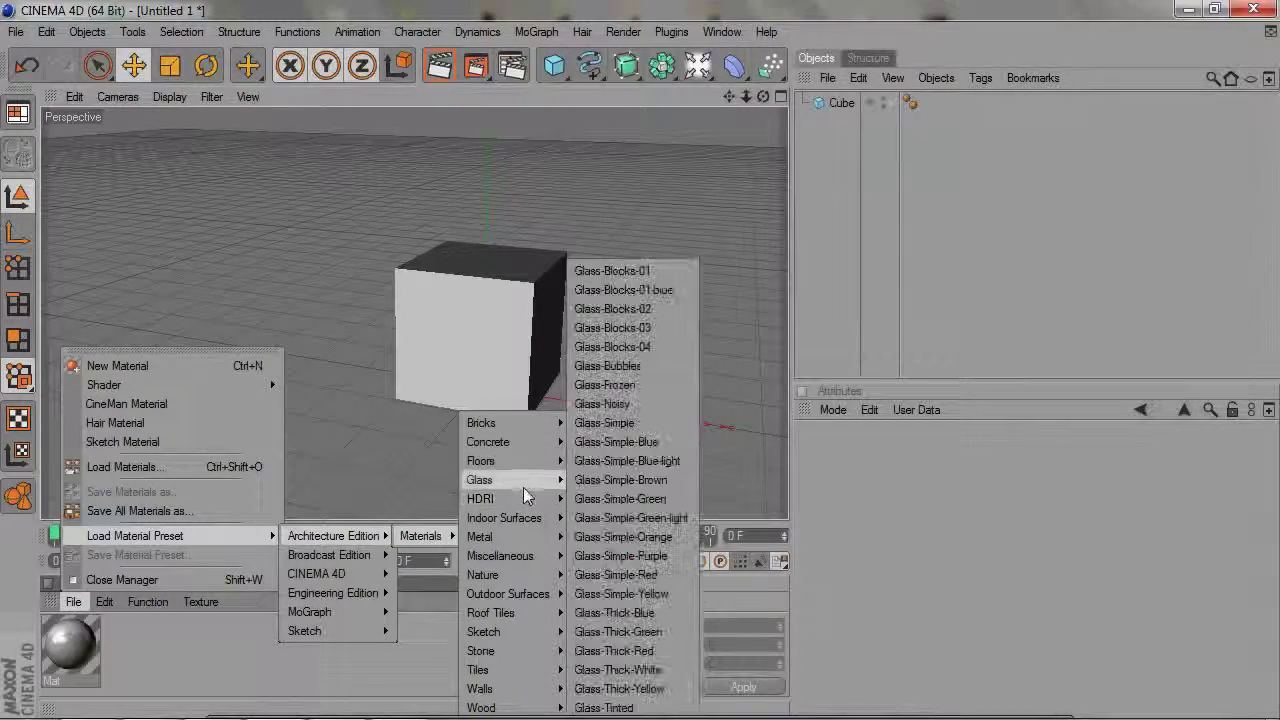
mouse_move(523, 499)
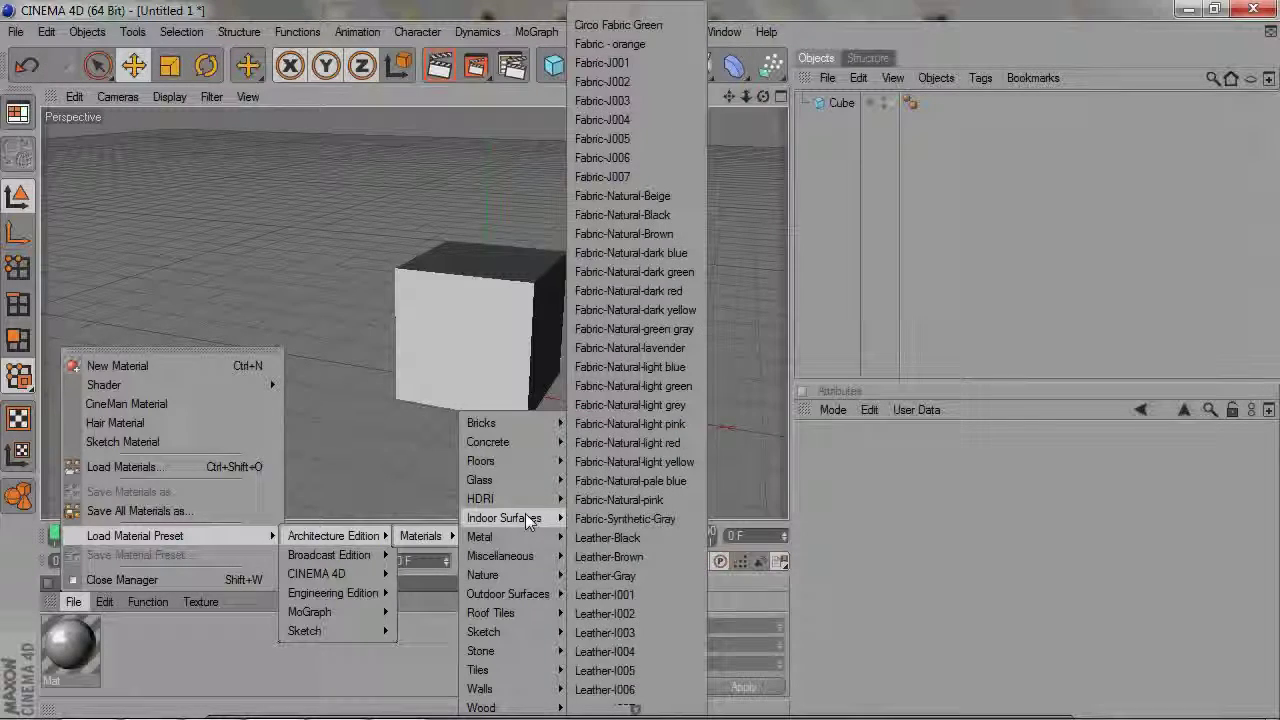
mouse_move(508, 535)
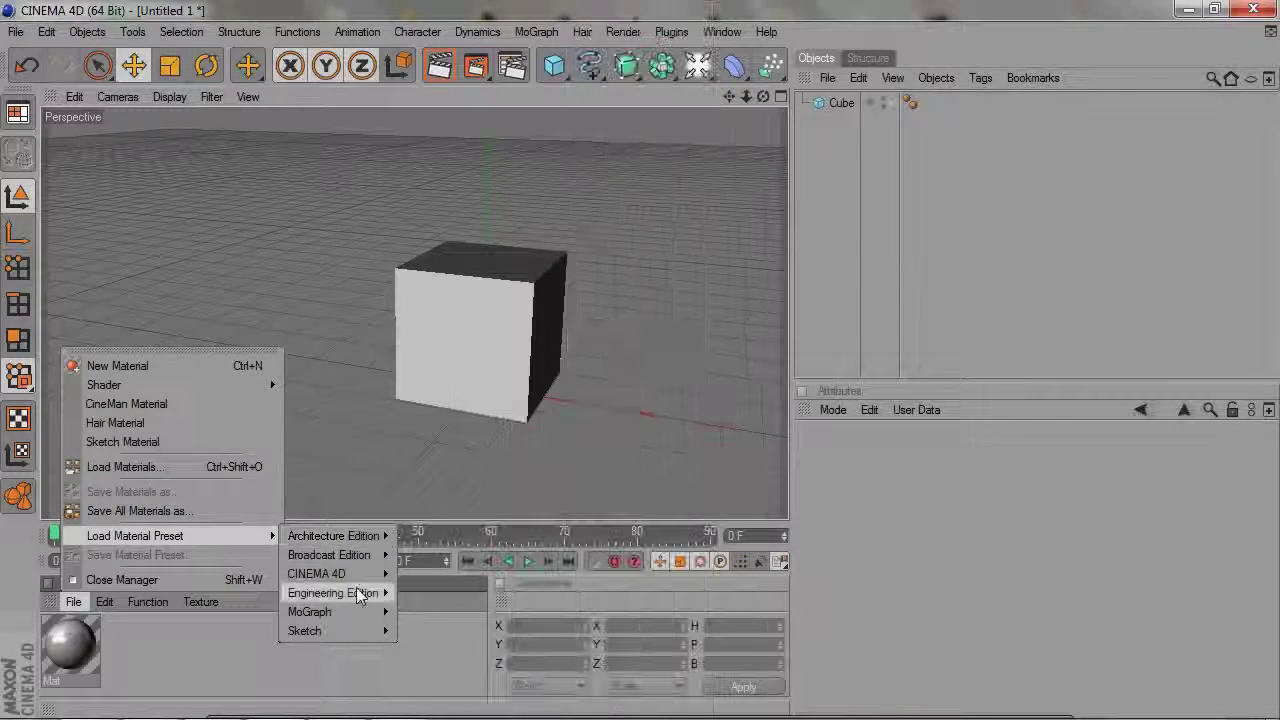
mouse_move(410, 538)
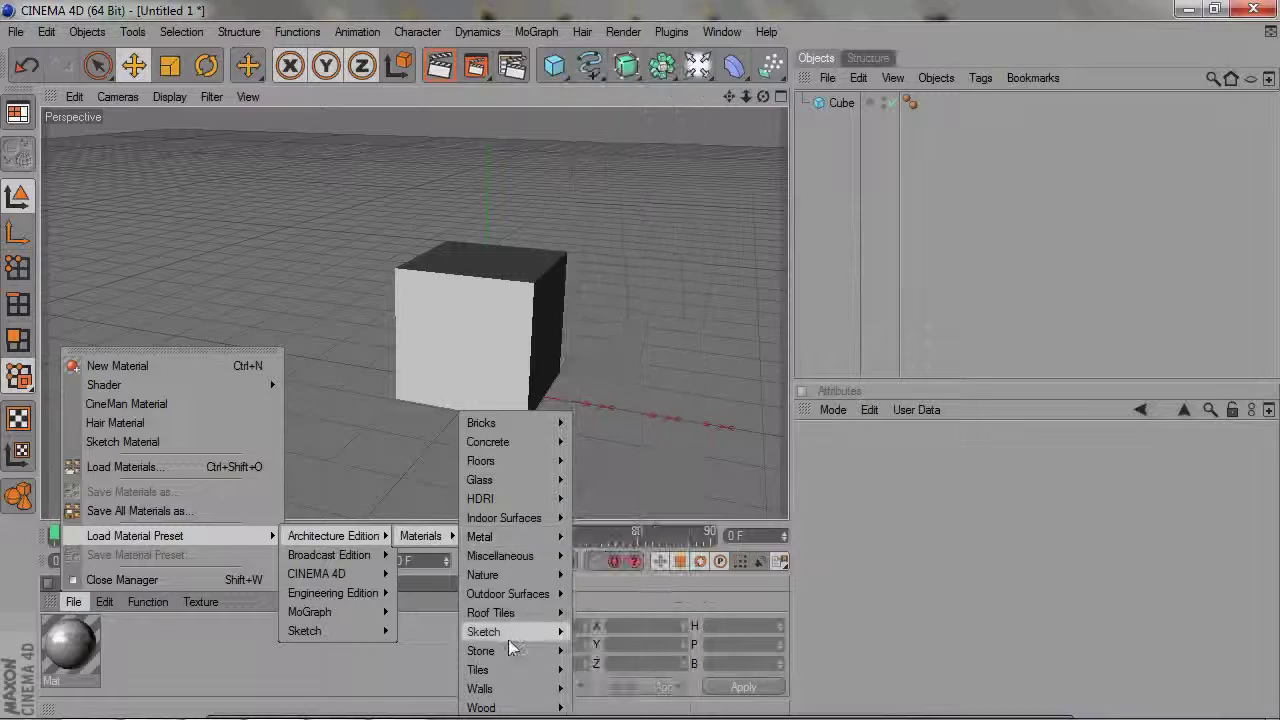
mouse_move(511, 707)
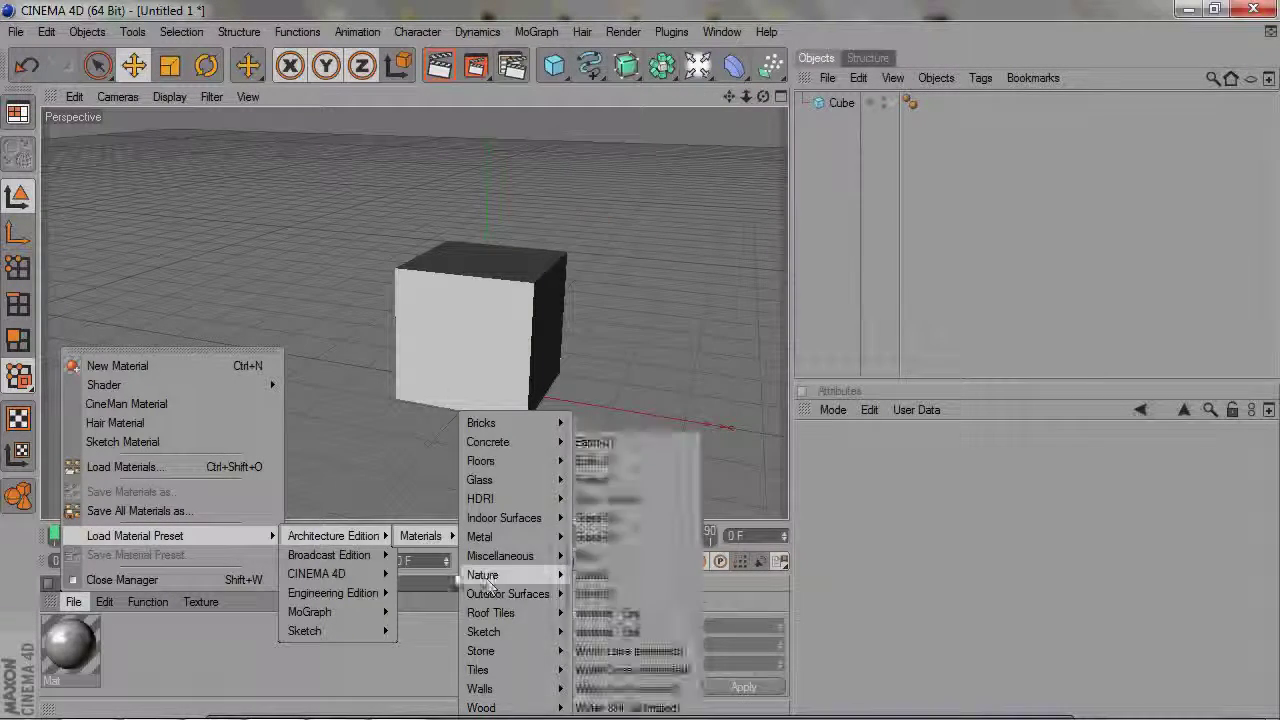
Step: Load the Glaze-Blue material preset from the Glossy materials of the Broadcast Edition
mouse_move(378, 558)
mouse_move(416, 563)
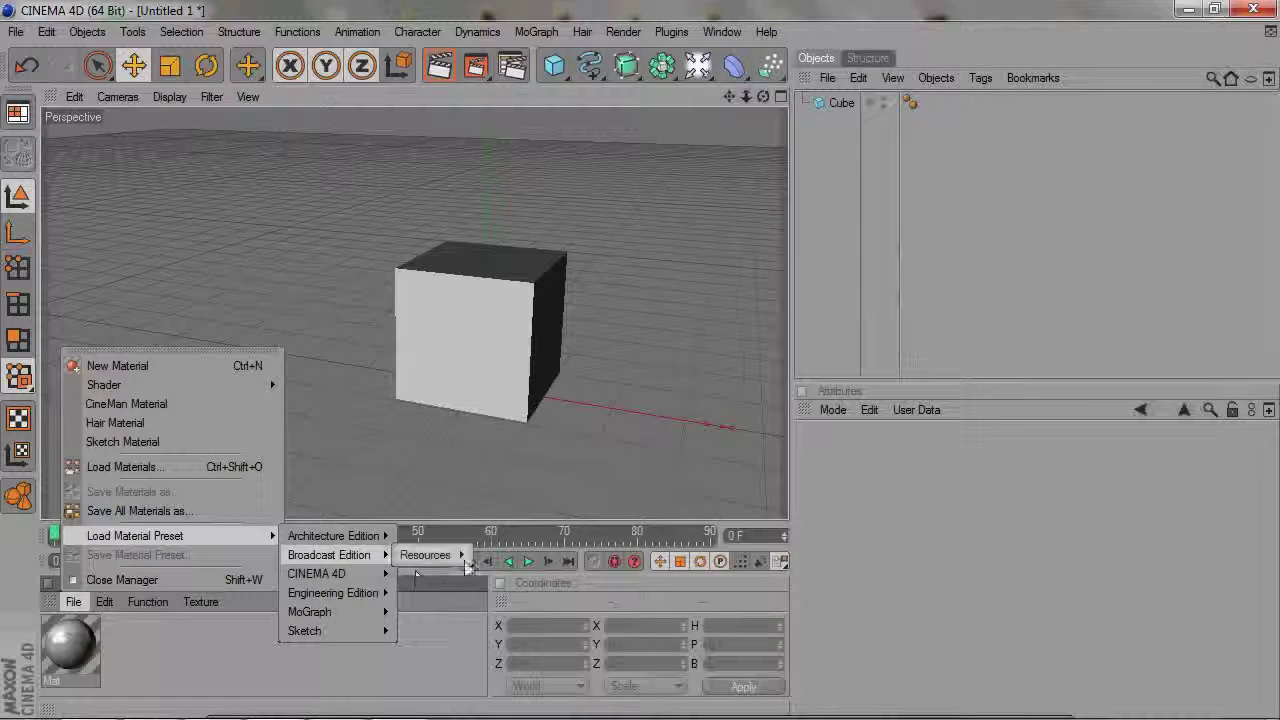
mouse_move(498, 556)
mouse_move(601, 616)
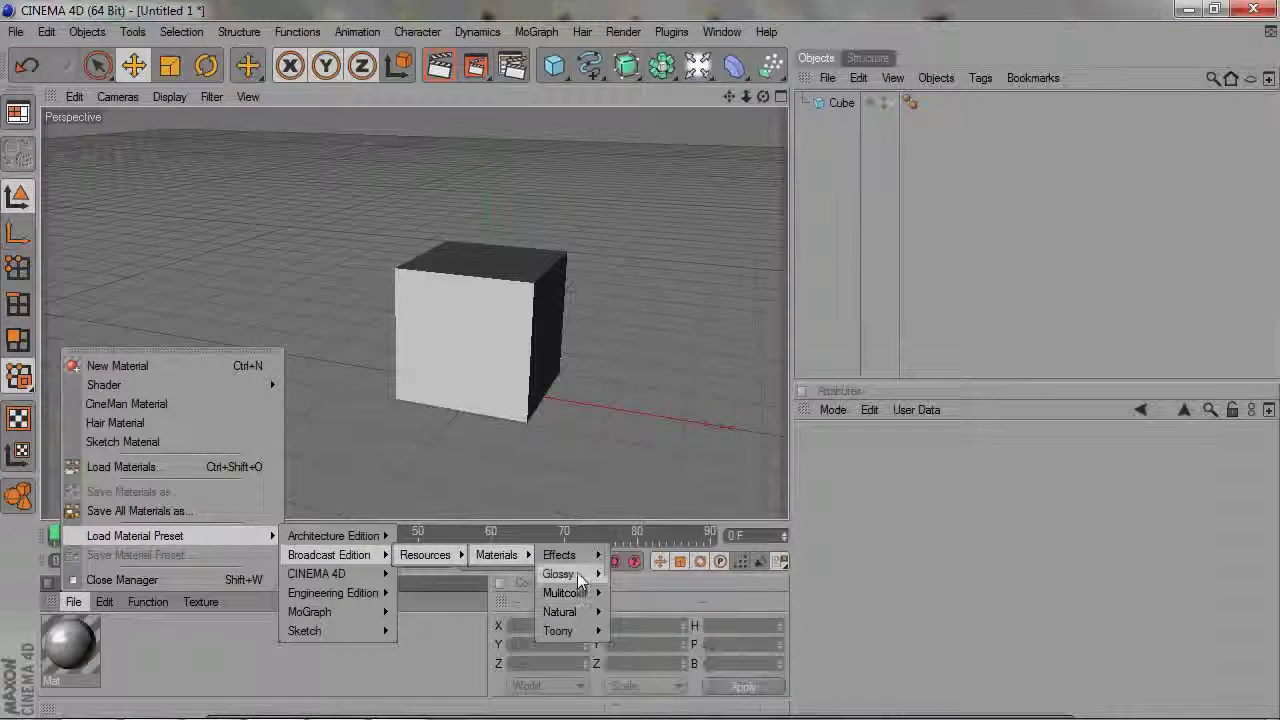
mouse_move(578, 576)
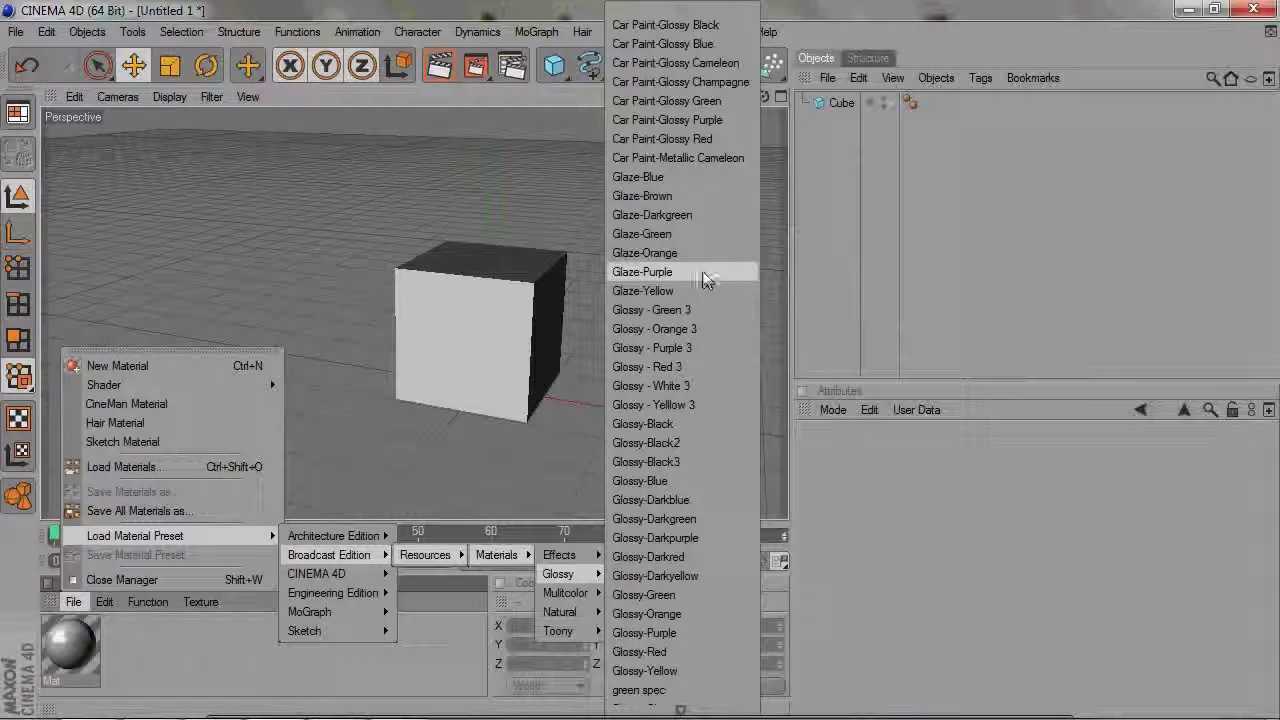
left_click(665, 180)
Step: Apply the Glaze-Blue material to the cube and render the perspective view
left_click_drag(70, 645, 458, 325)
left_click(450, 64)
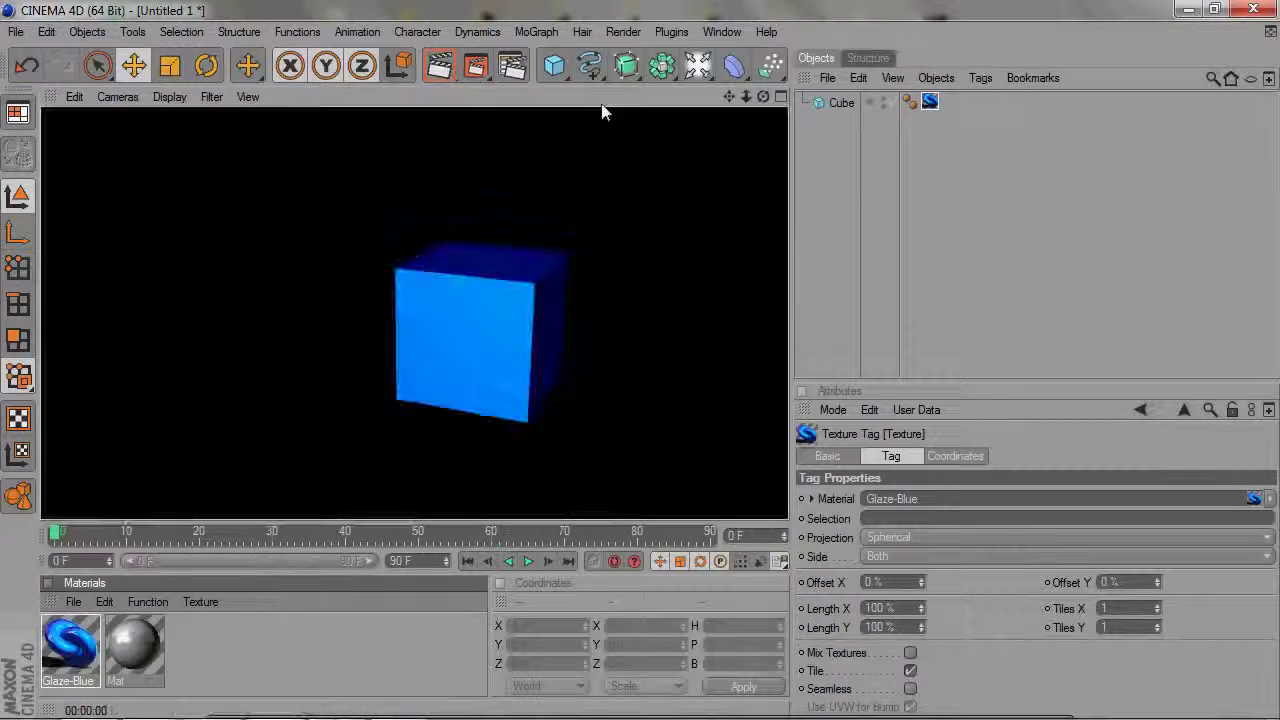
left_click(836, 208)
mouse_move(763, 96)
left_mouse_down()
mouse_move(700, 100)
mouse_move(763, 104)
left_mouse_up()
left_click(73, 601)
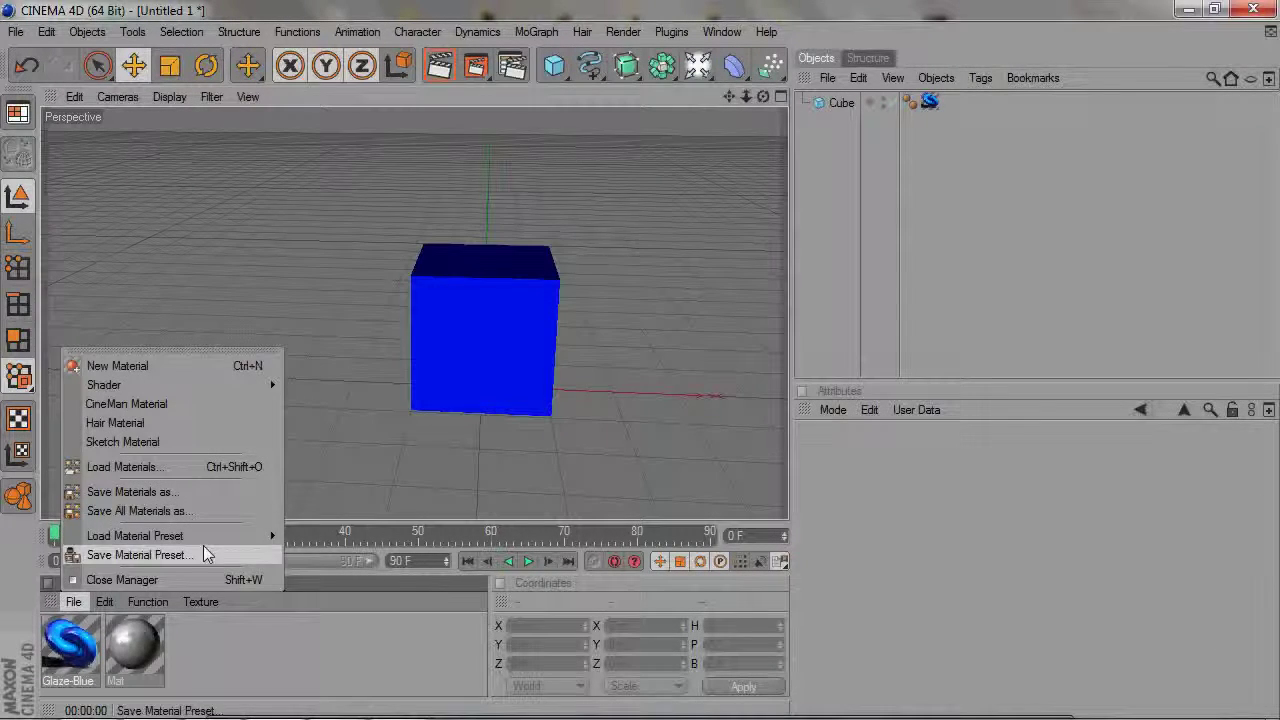
mouse_move(230, 536)
mouse_move(444, 557)
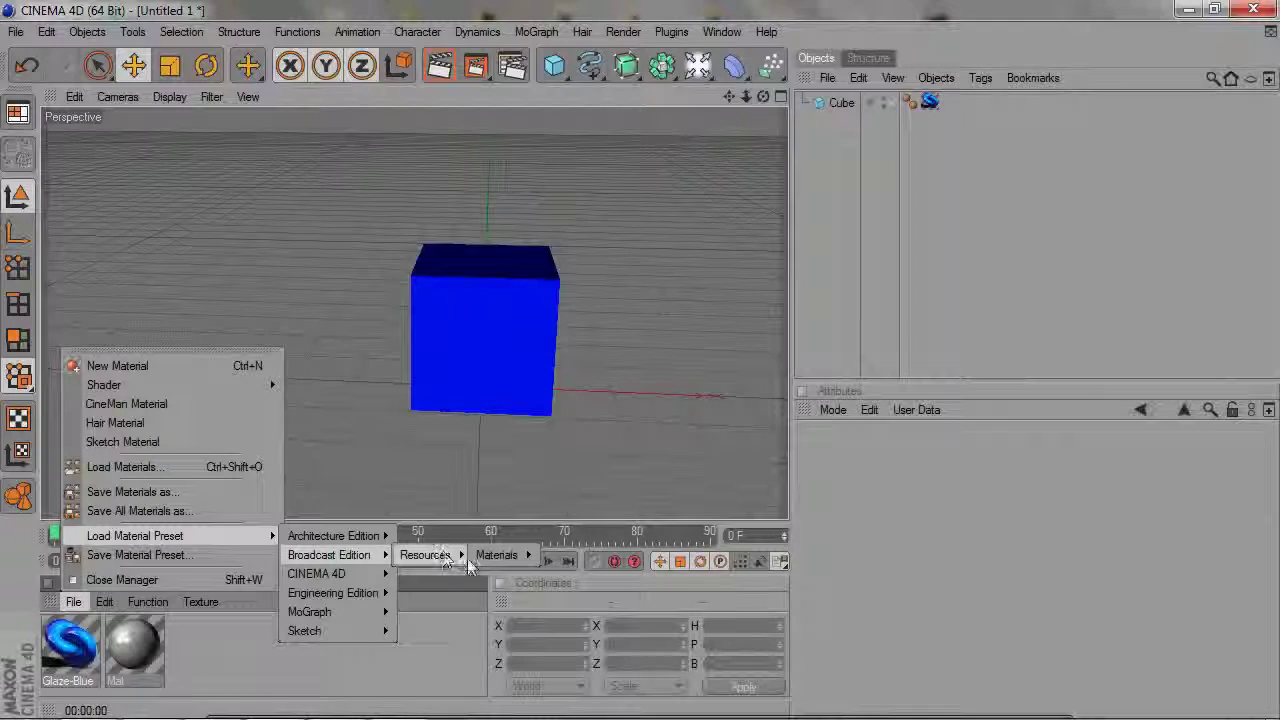
mouse_move(505, 556)
mouse_move(597, 632)
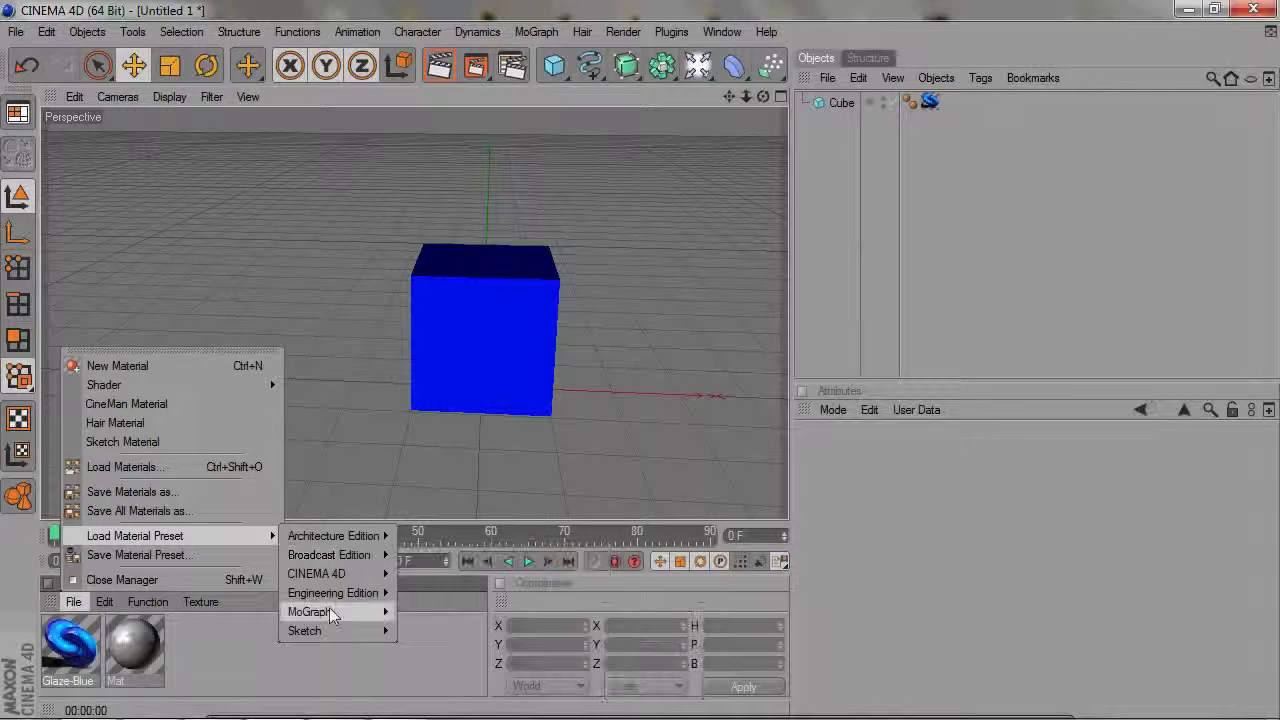
left_click(232, 659)
Step: Delete the Glaze-Blue texture tag from the cube
left_click(929, 101)
key("Delete")
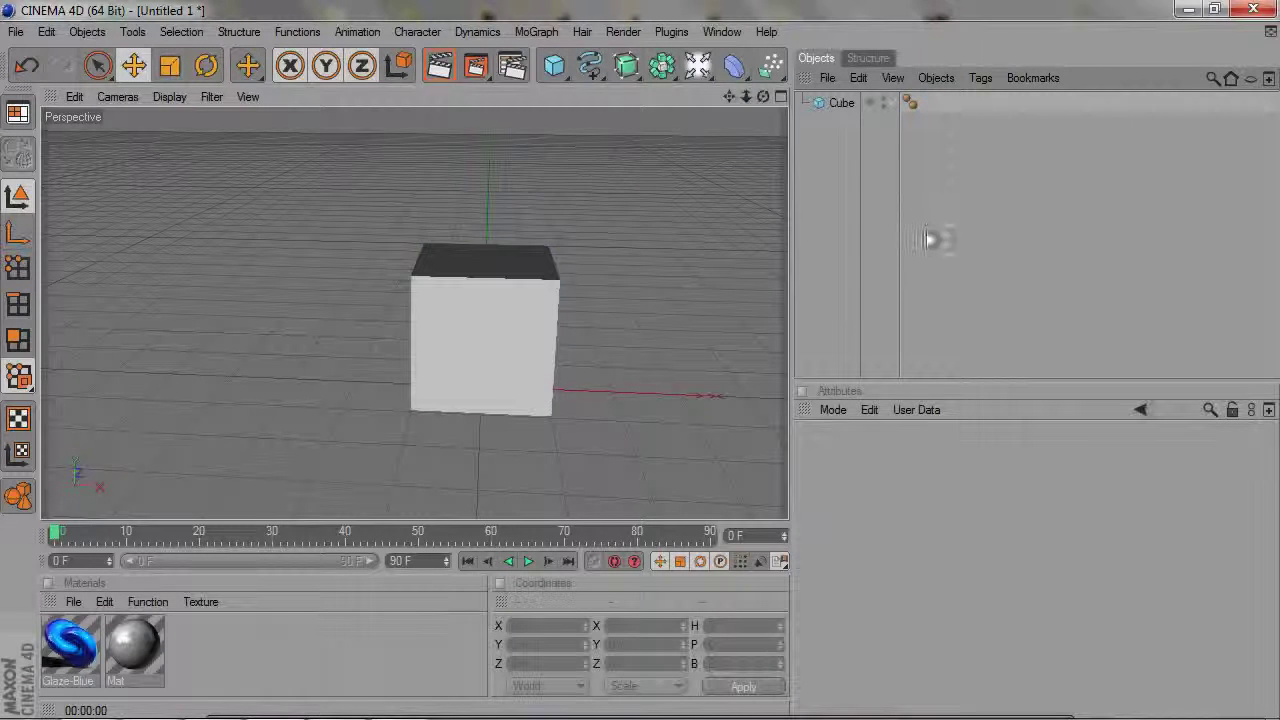
left_click_drag(764, 98, 762, 106)
scroll(457, 320, "down", 2)
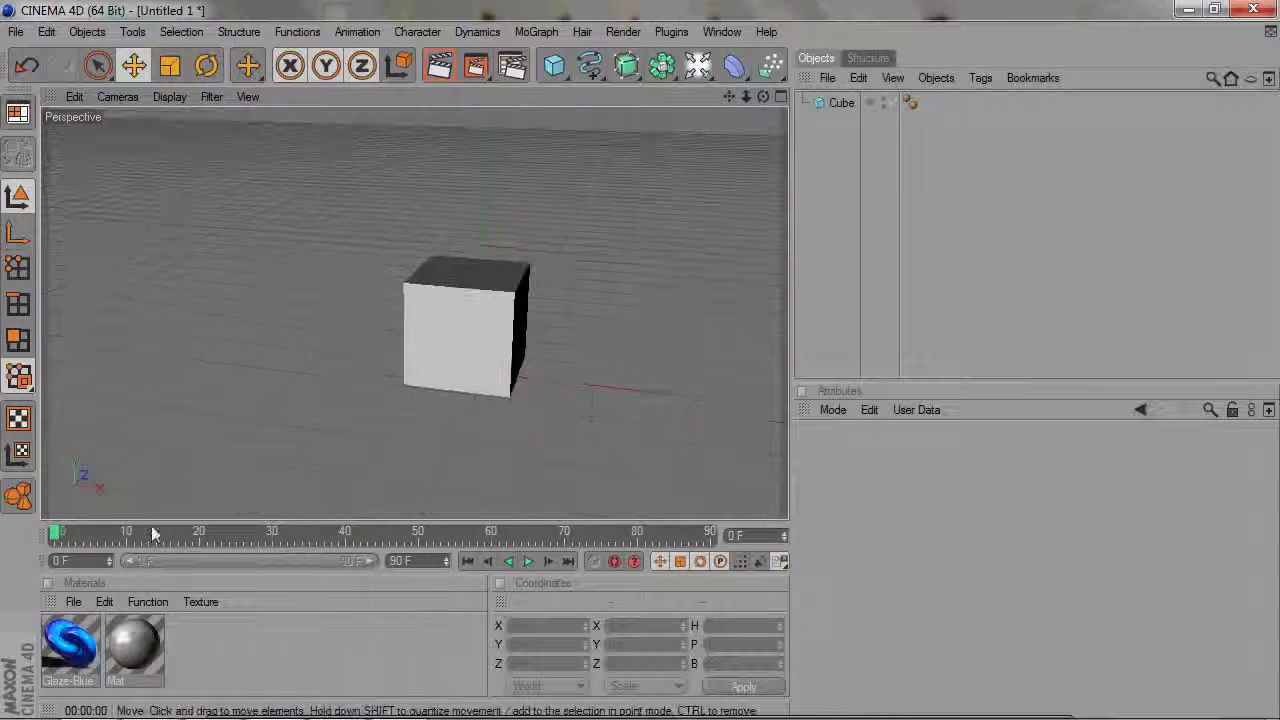
Step: Create a new material and open it for editing
left_click(73, 601)
left_click(86, 363)
left_click(95, 645)
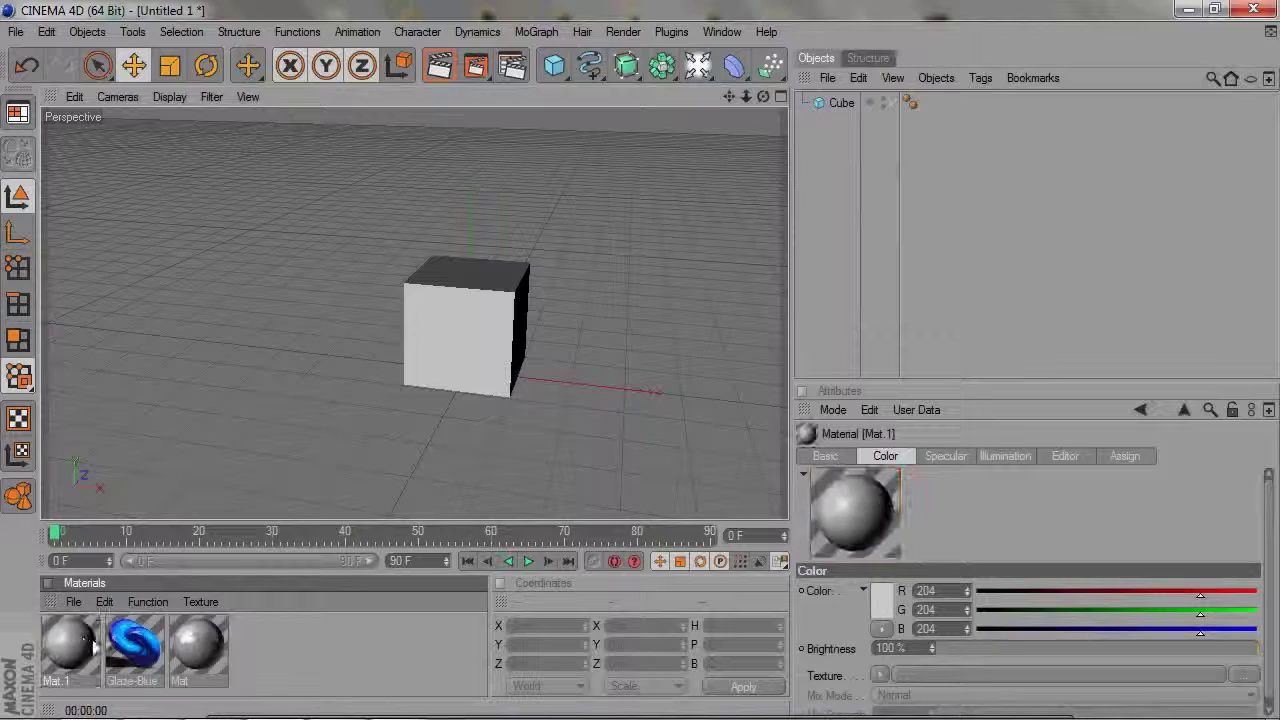
double_click(92, 645)
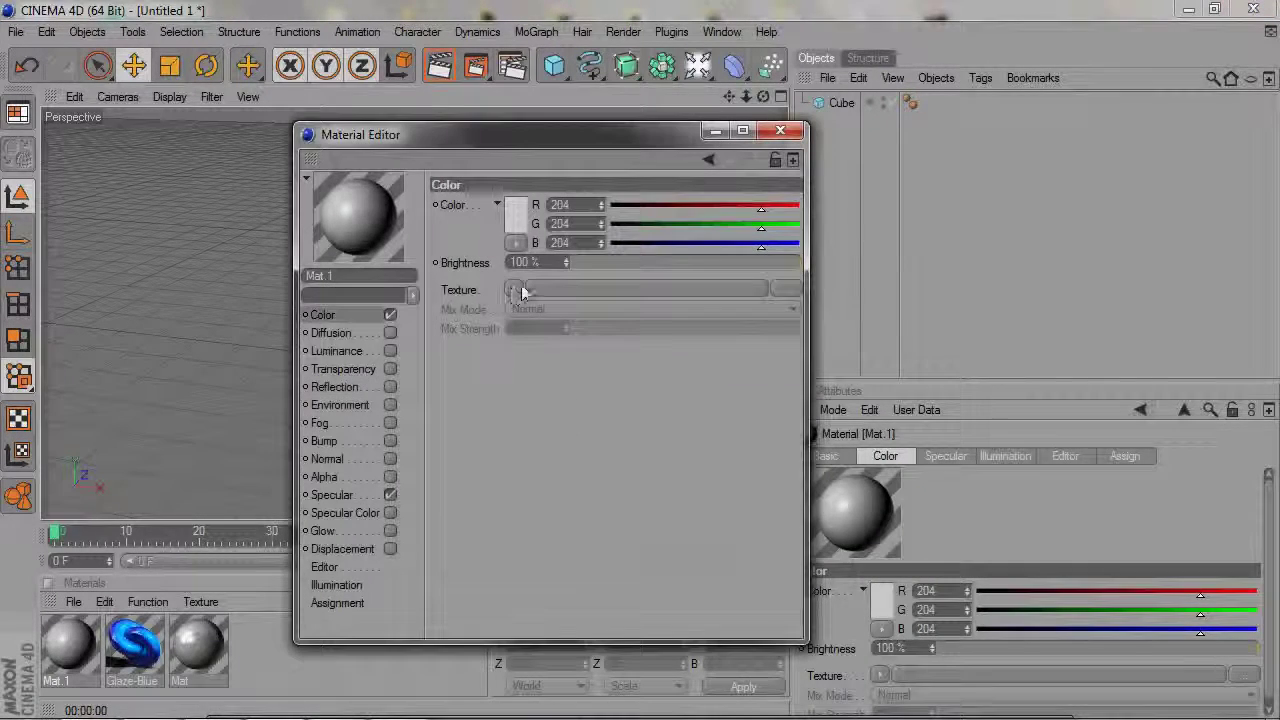
Step: Load the image C4D Tuts (2) from the desktop's CinemaFourDee Pictures folder as the color texture, without copying it to the document location
left_click(515, 290)
left_click(553, 325)
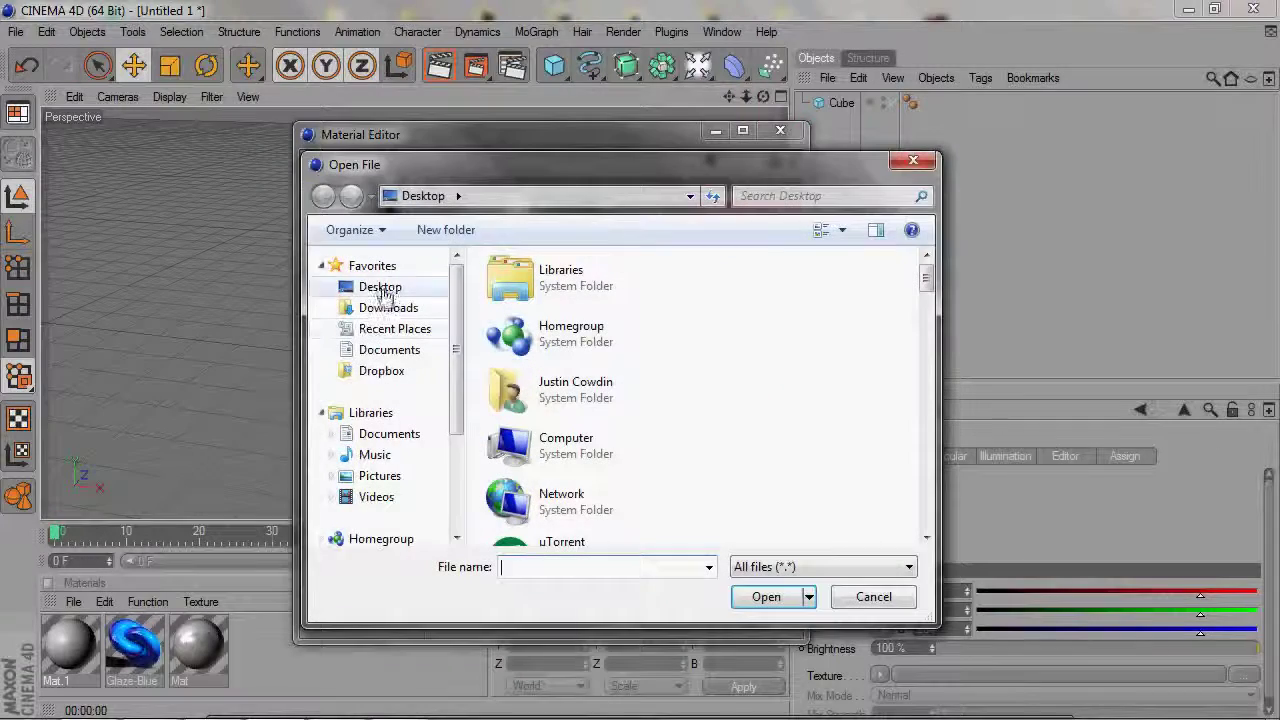
left_click(375, 287)
left_click_drag(931, 285, 881, 425)
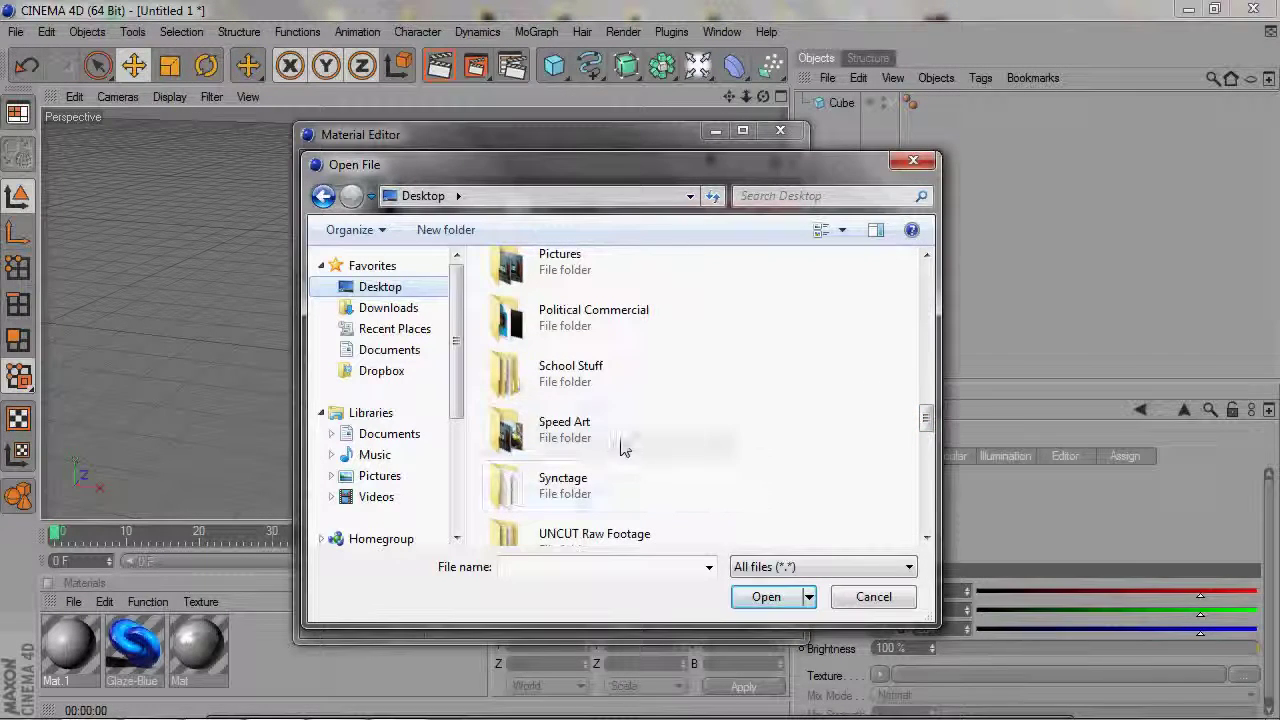
left_click_drag(927, 418, 922, 364)
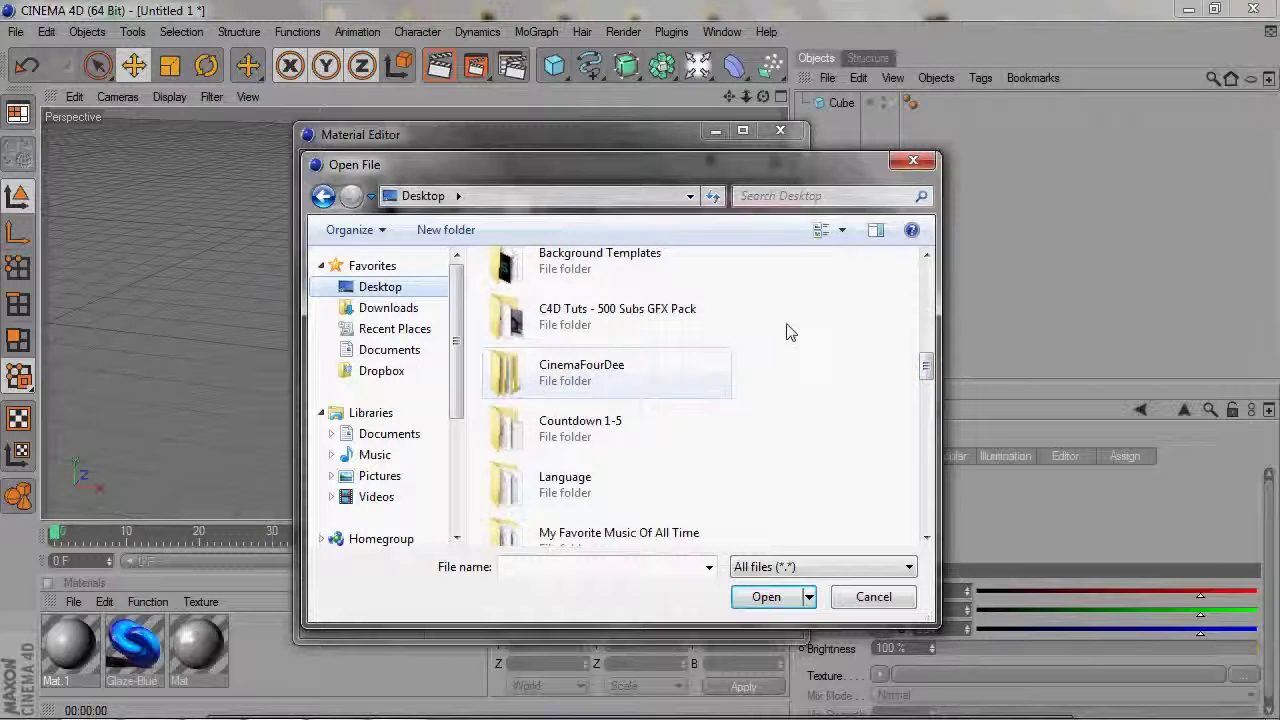
double_click(600, 372)
double_click(650, 440)
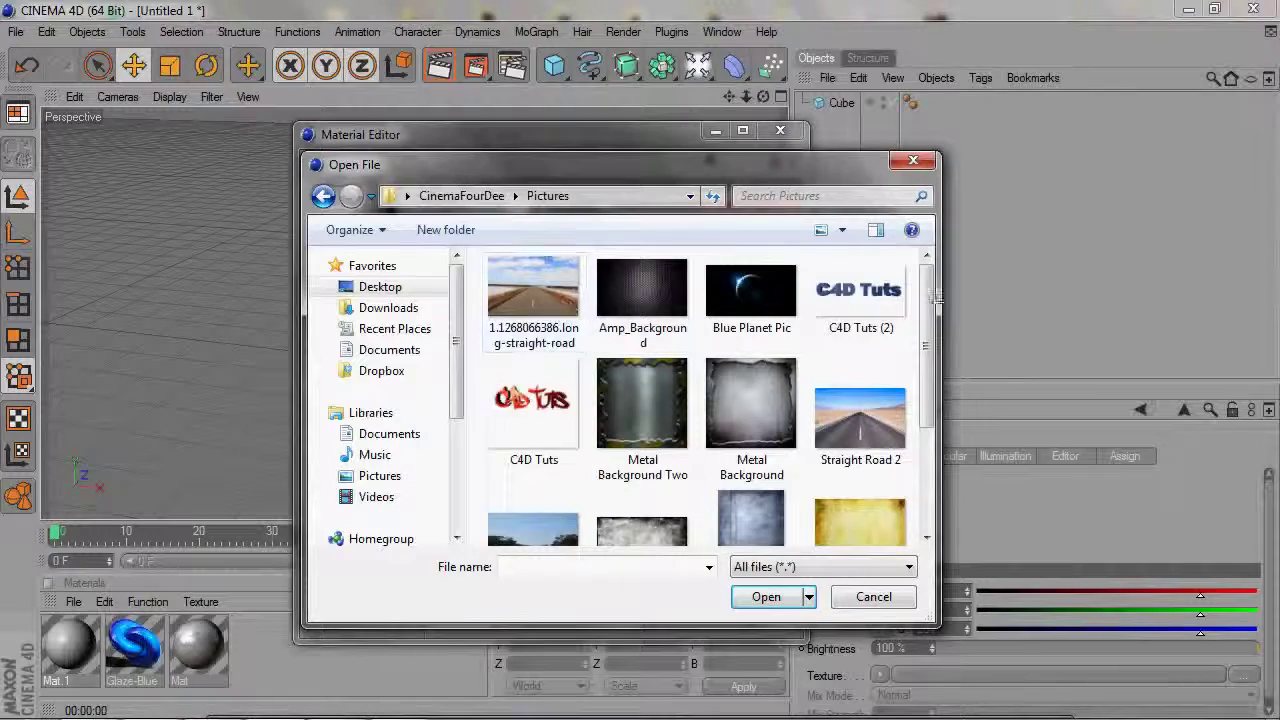
double_click(840, 300)
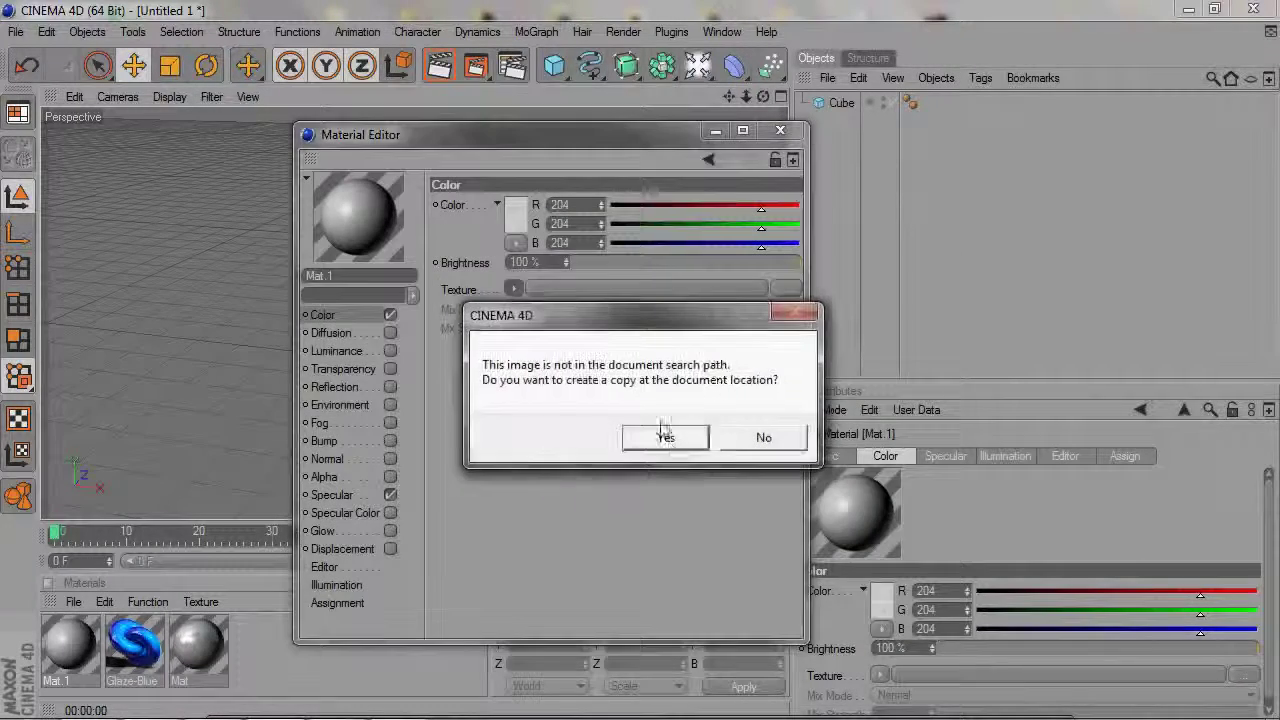
left_click(745, 434)
left_click(793, 131)
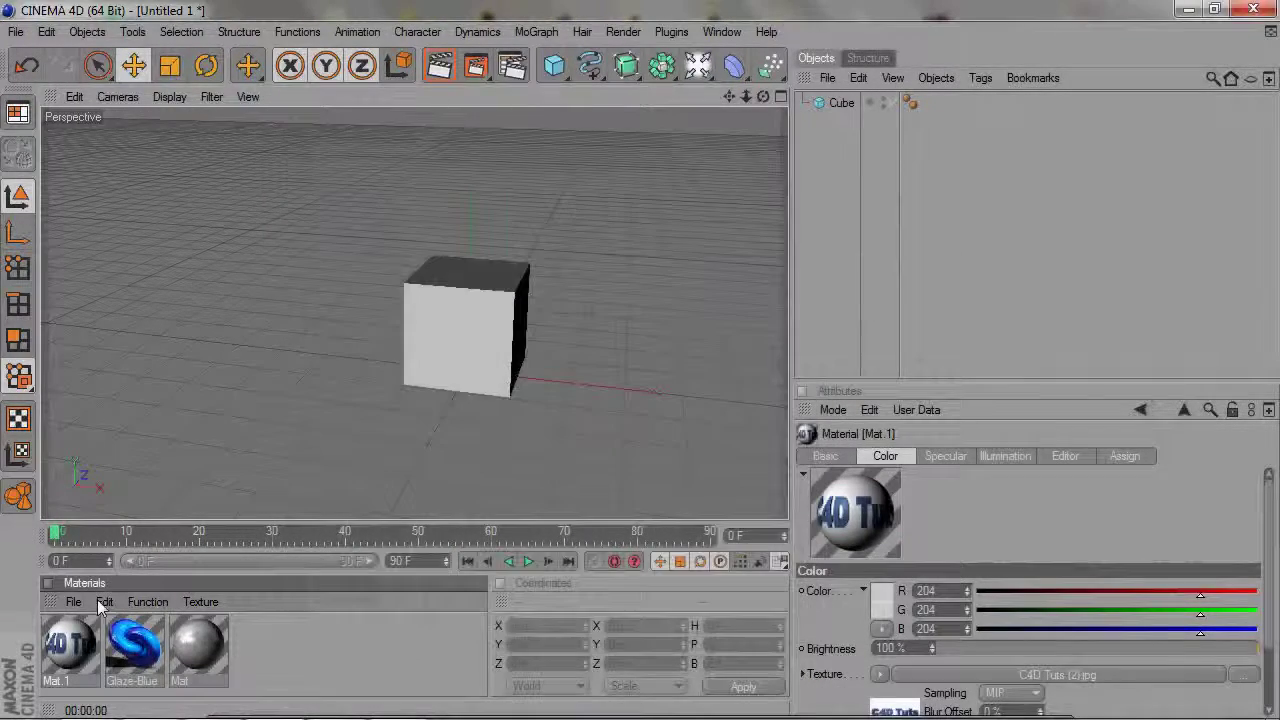
Step: Apply the C4D Tuts image material to the cube and render the perspective view, including its front face head-on
left_click_drag(75, 641, 500, 330)
left_click(549, 277)
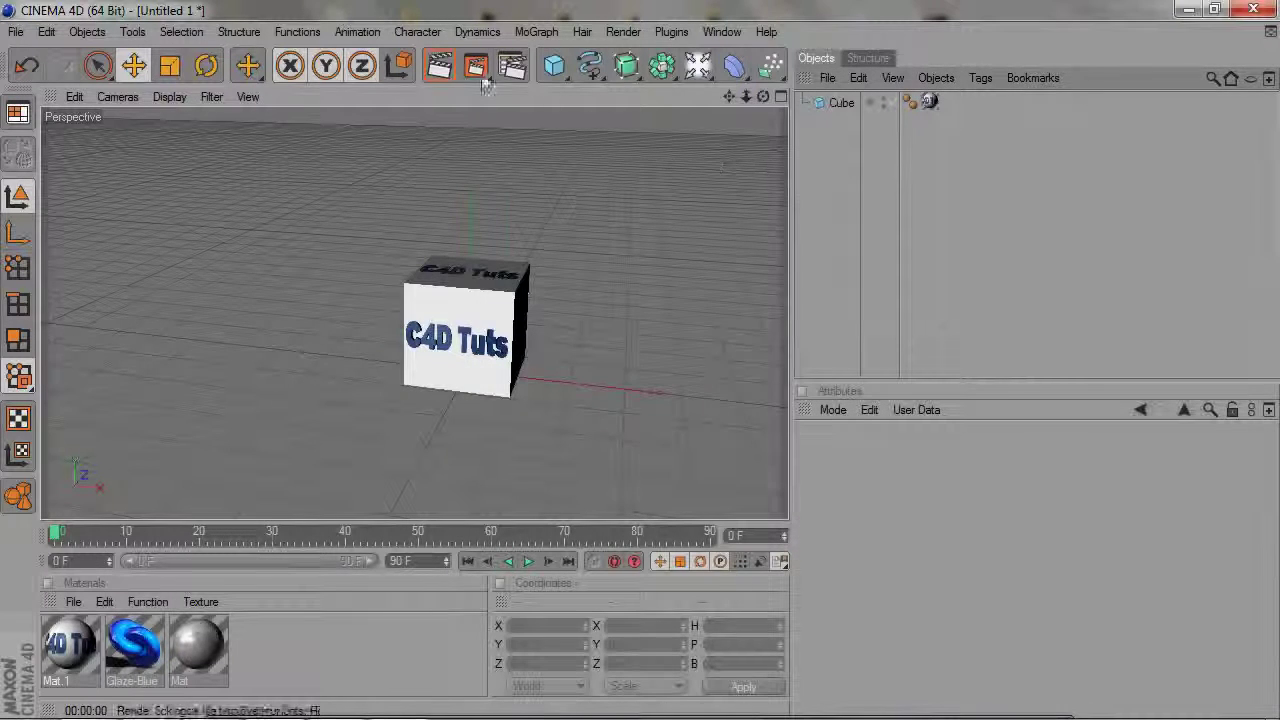
left_click(458, 74)
scroll(760, 277, "up", 2)
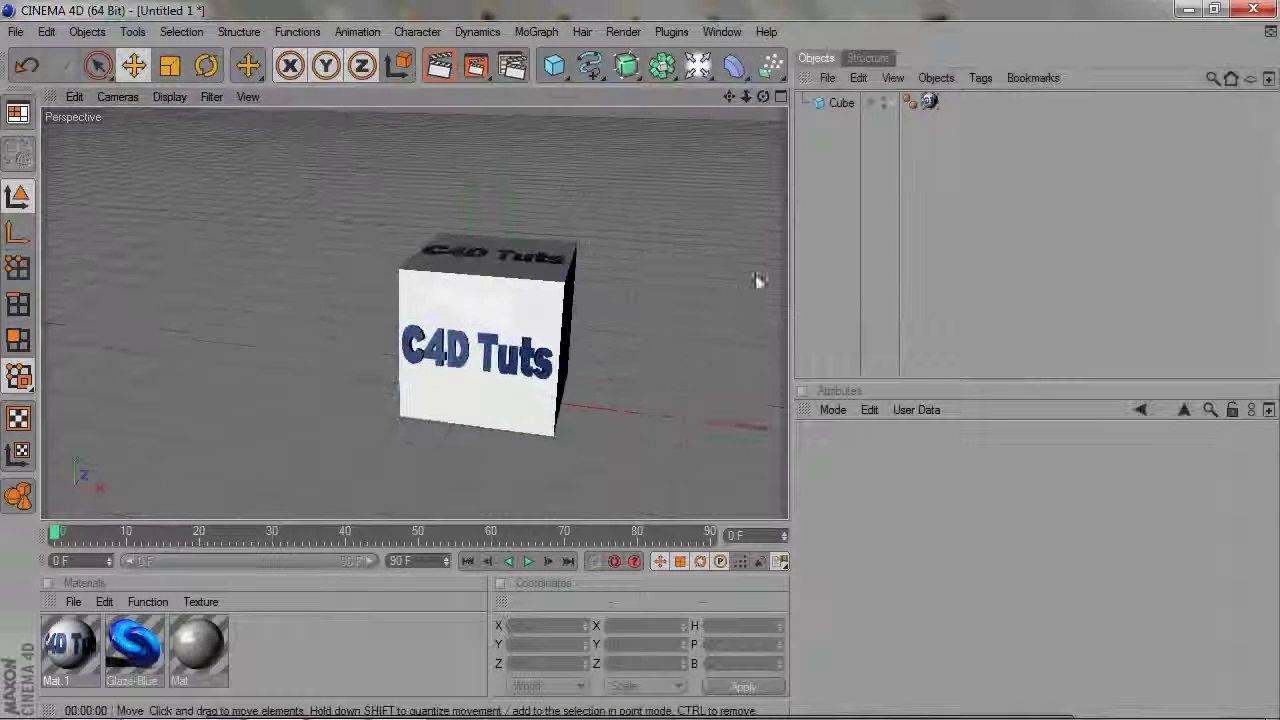
left_click_drag(763, 96, 788, 76)
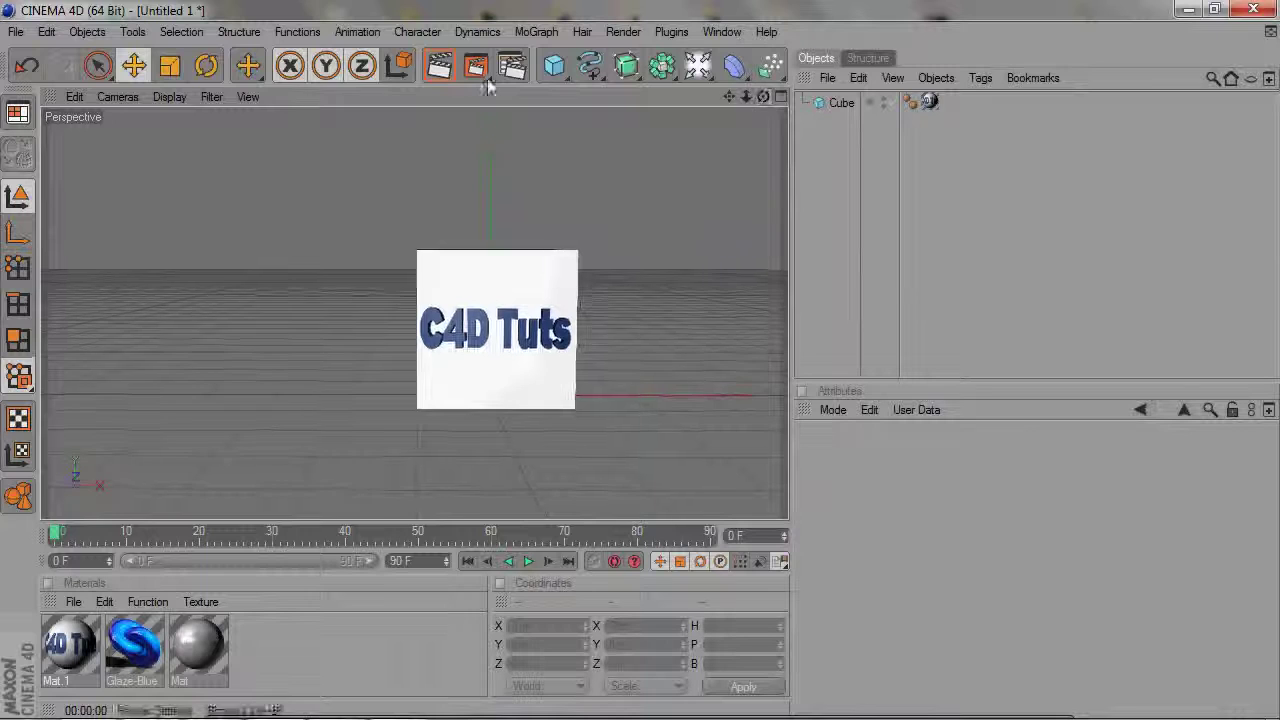
left_click(440, 67)
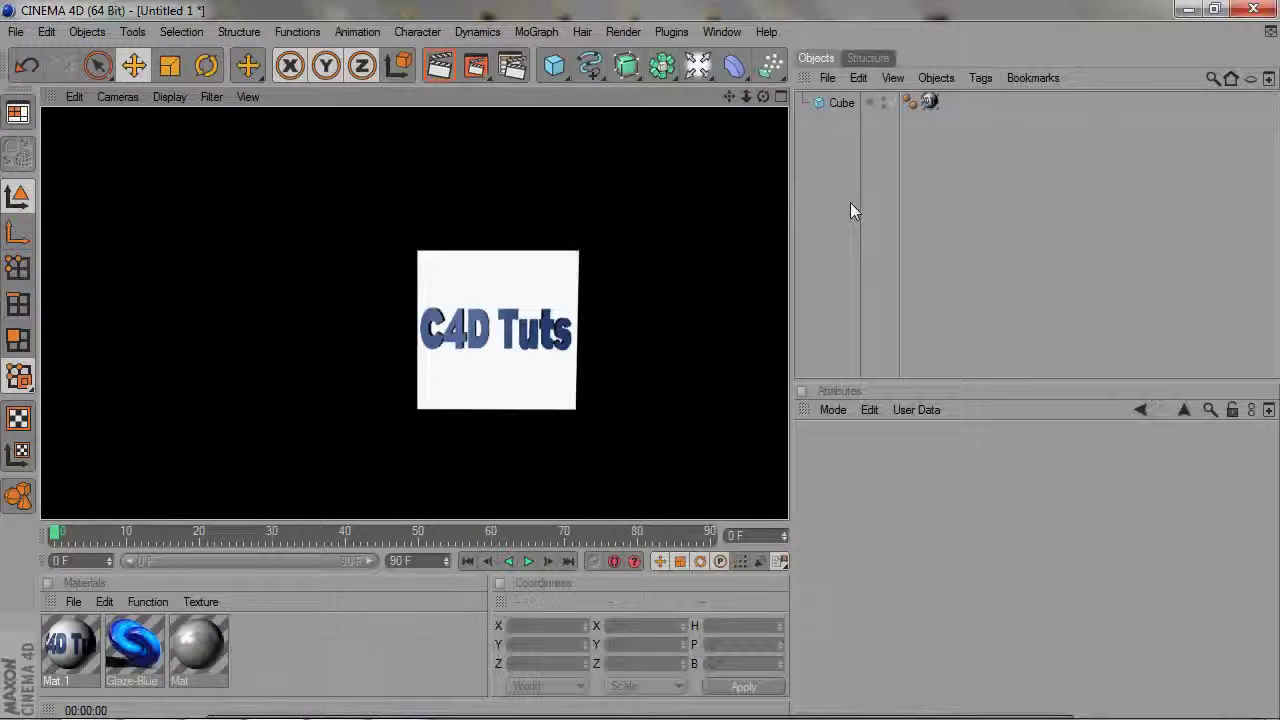
Step: Add a Background object to the scene and apply the C4D Tuts image material to it
left_click_drag(763, 96, 694, 140)
scroll(694, 140, "down", 3)
left_click_drag(704, 64, 747, 186)
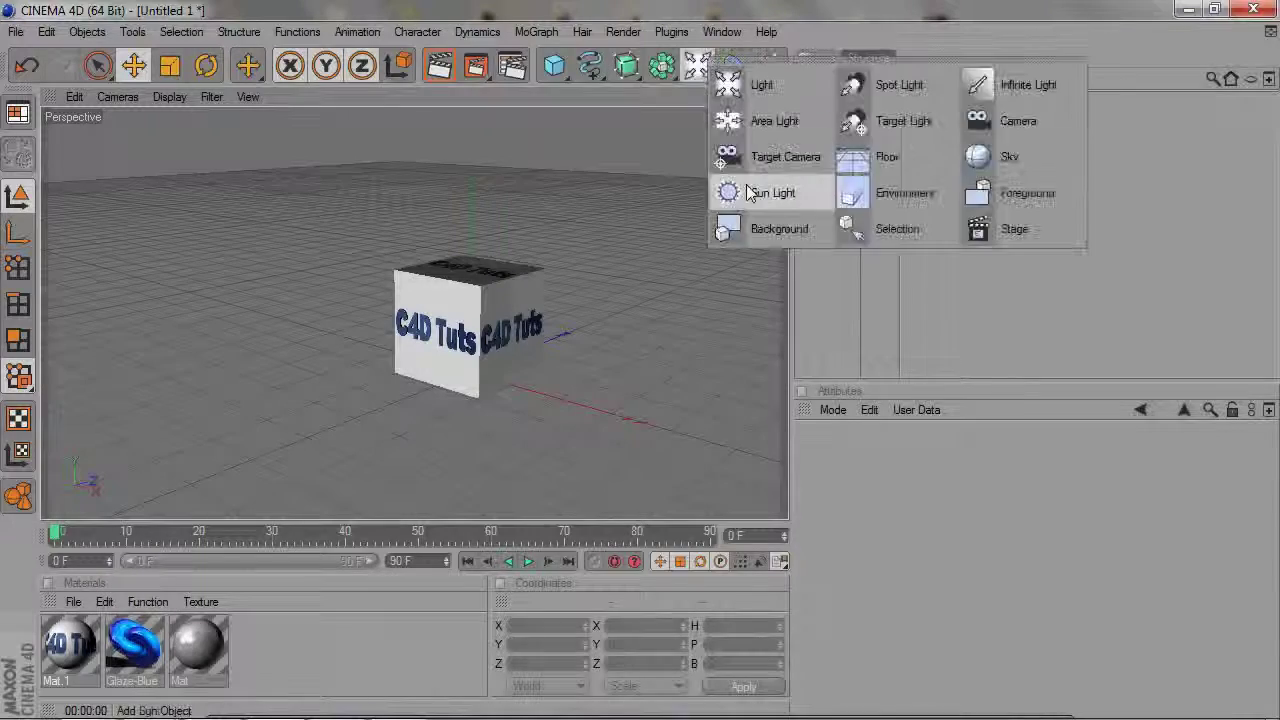
left_click(757, 229)
left_click(885, 282)
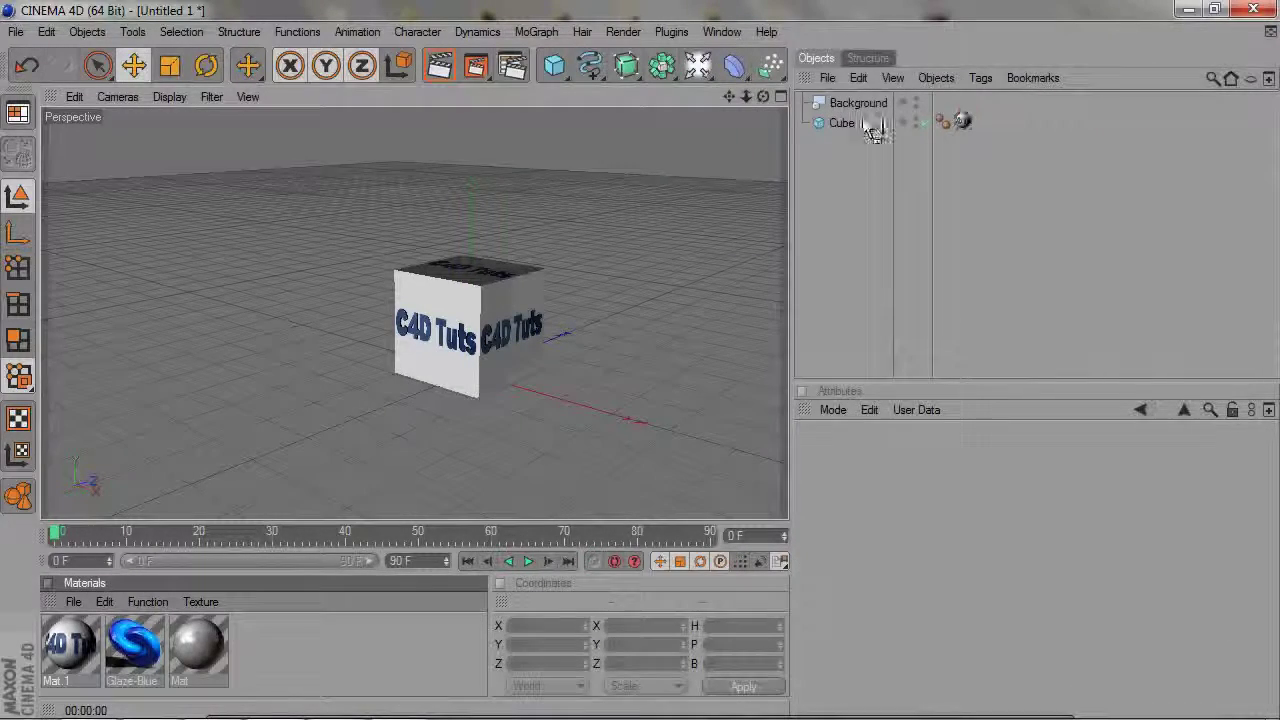
left_click_drag(873, 130, 875, 104)
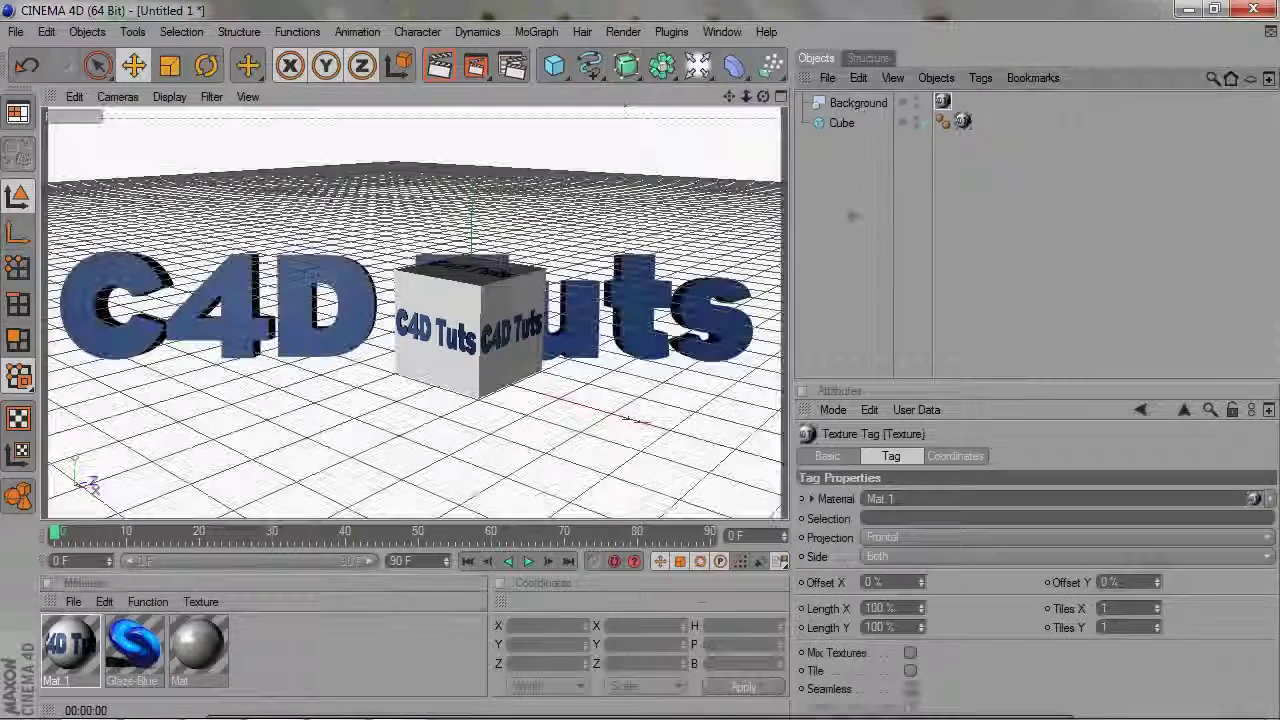
Step: Delete the cube and render the perspective view with only the textured background
left_click(820, 117)
key("Delete")
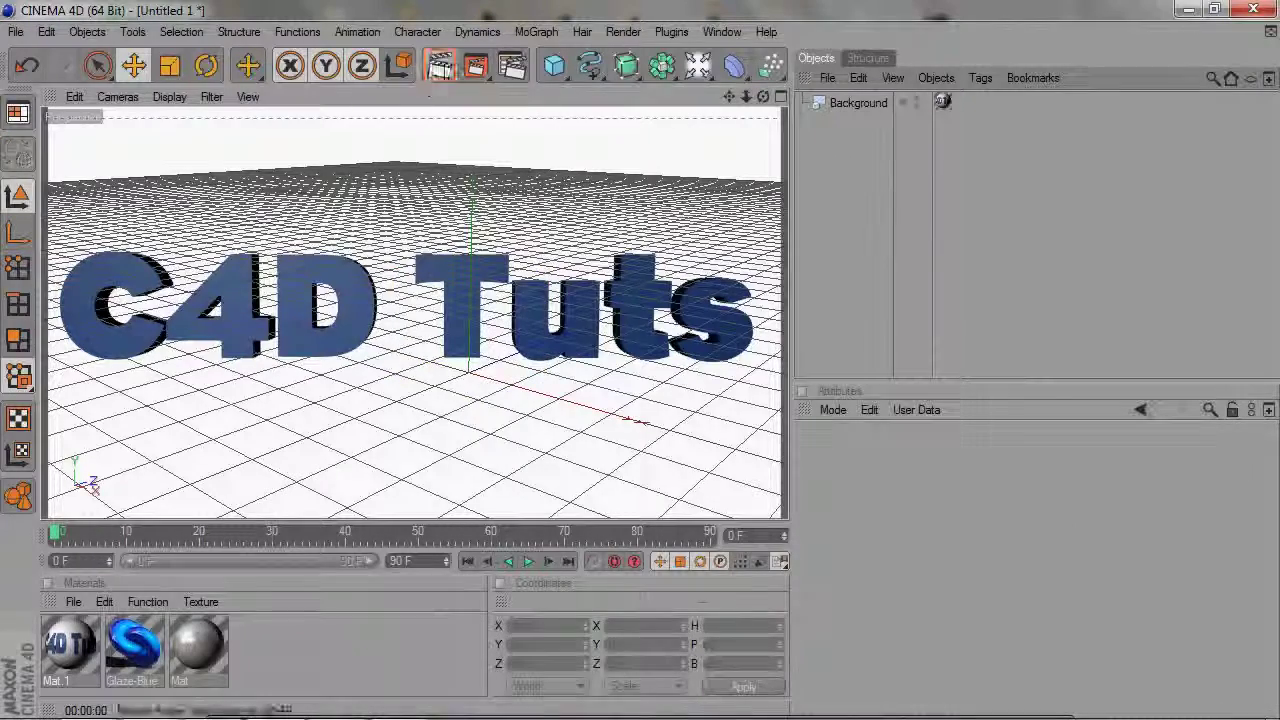
left_click(440, 65)
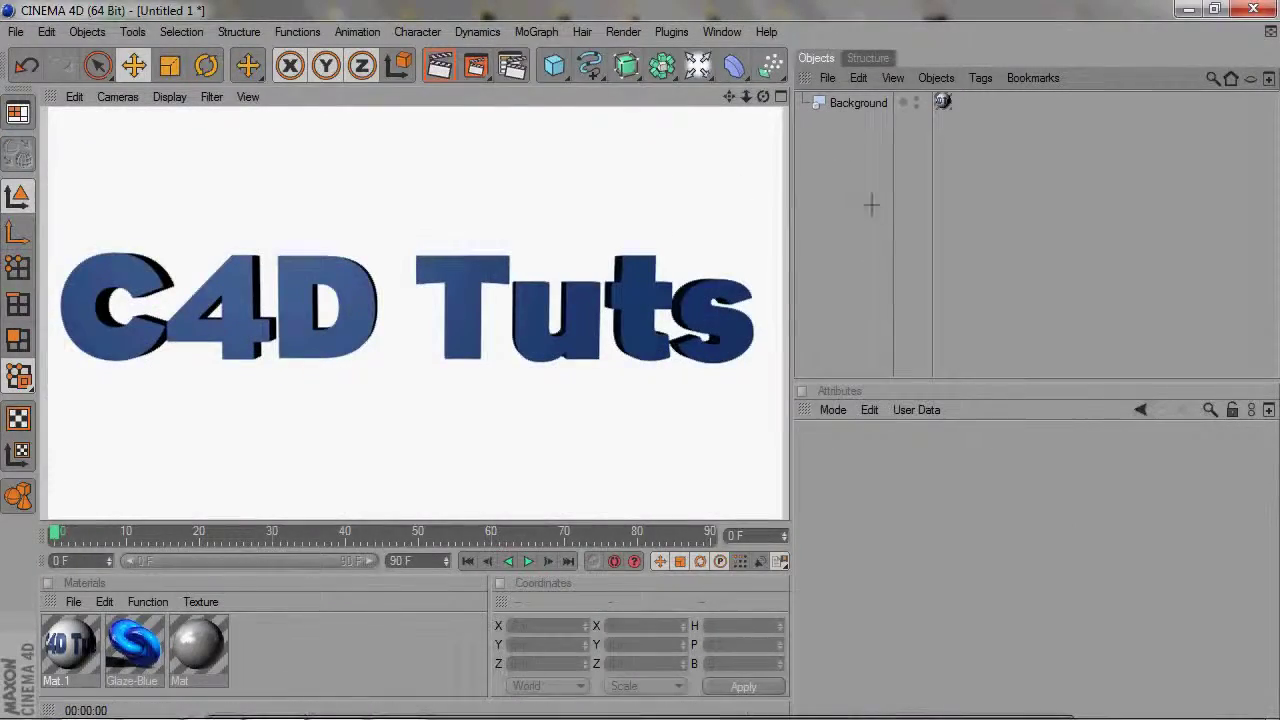
mouse_move(763, 96)
left_mouse_down()
mouse_move(720, 86)
mouse_move(740, 100)
mouse_move(700, 110)
mouse_move(700, 50)
mouse_move(730, 120)
mouse_move(763, 96)
left_mouse_up()
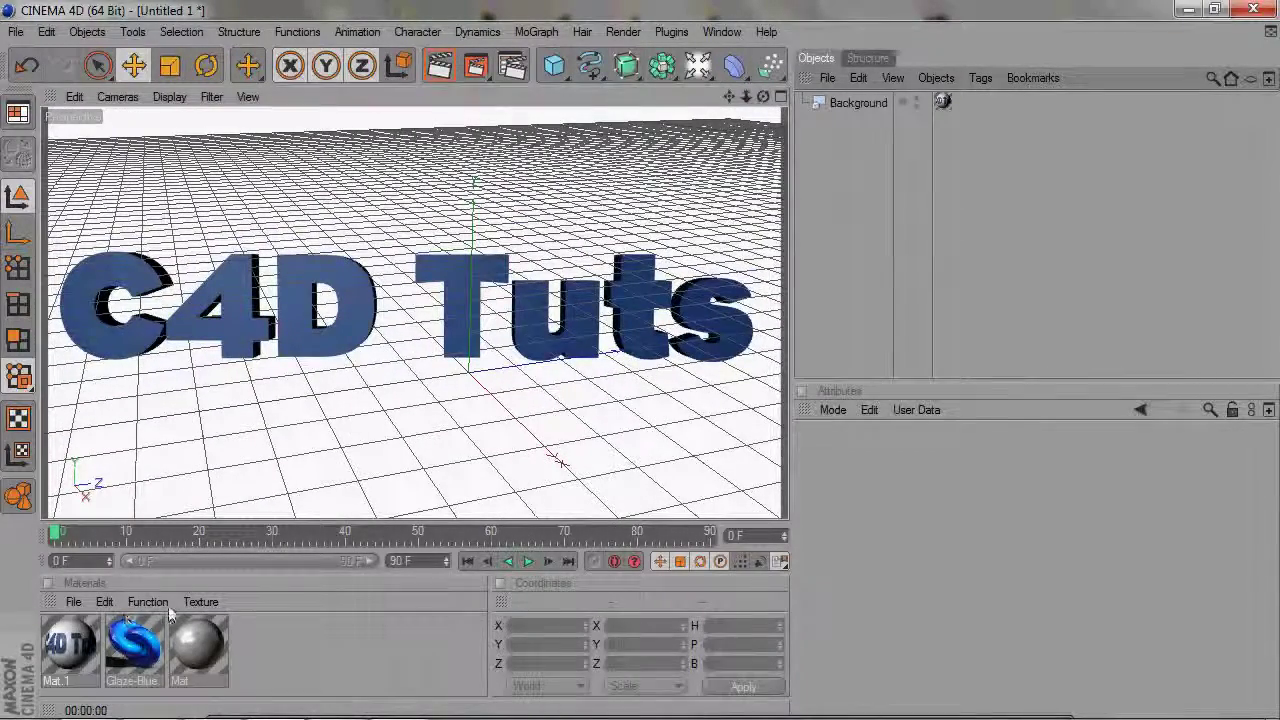
left_click_drag(247, 654, 72, 658)
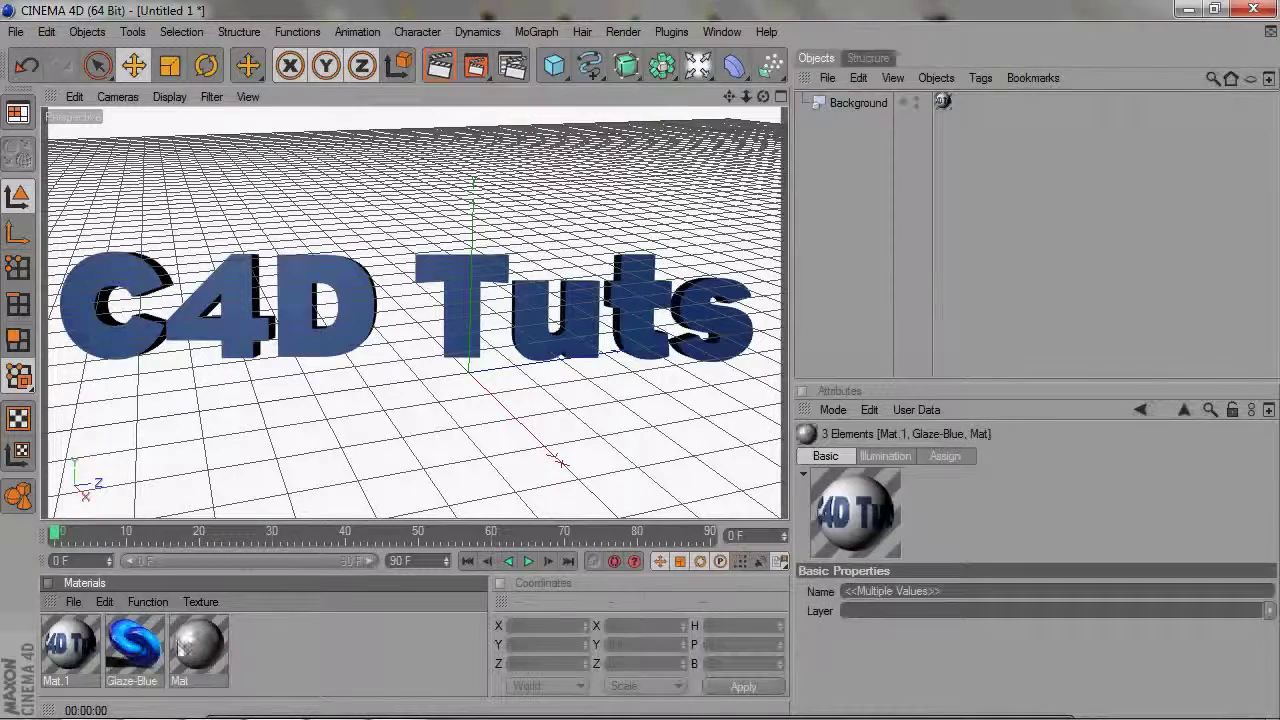
left_click(414, 658)
left_click(82, 642)
left_click(279, 649)
left_click(60, 643)
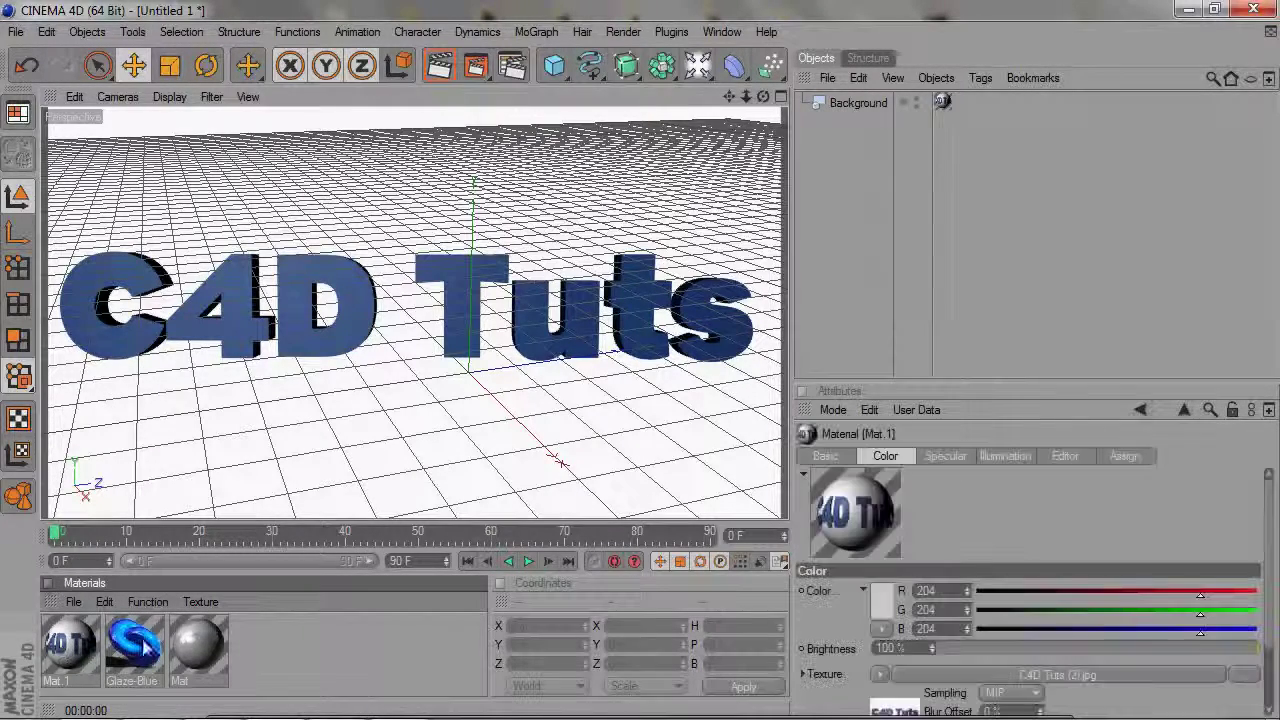
left_click(304, 644)
left_click_drag(276, 660, 64, 641)
left_click(255, 644)
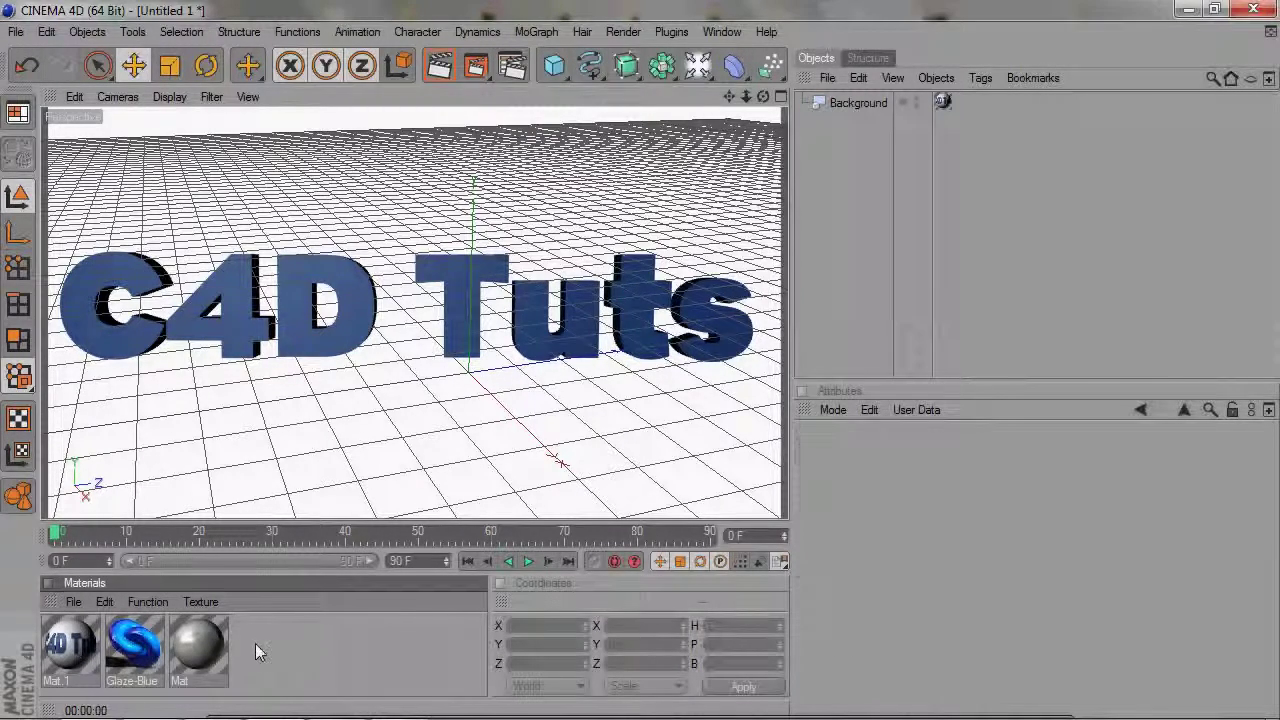